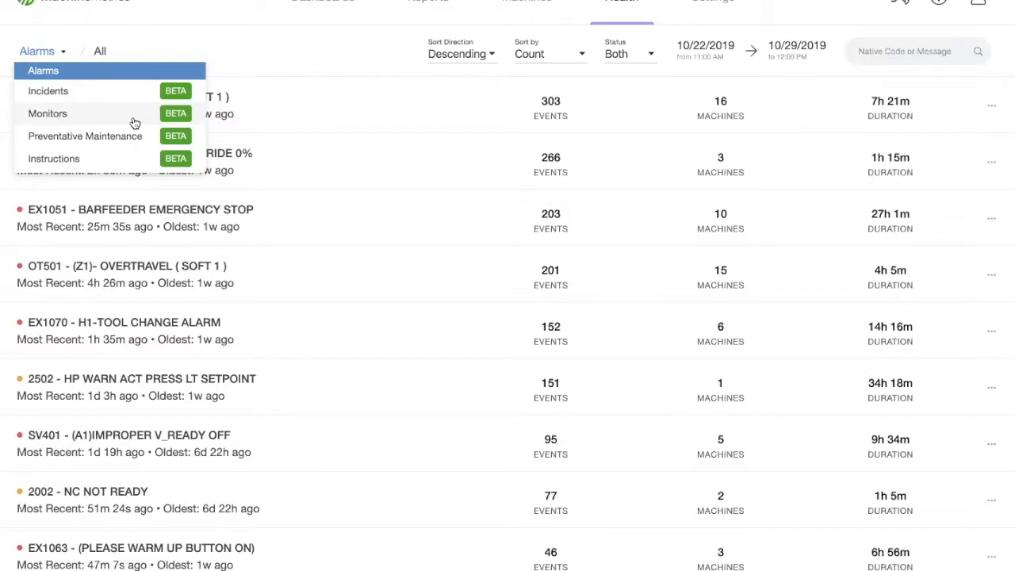
Open the Monitors section and start a new monitor named "Test"
{"action": "left_click", "coordinate": [132, 120]}
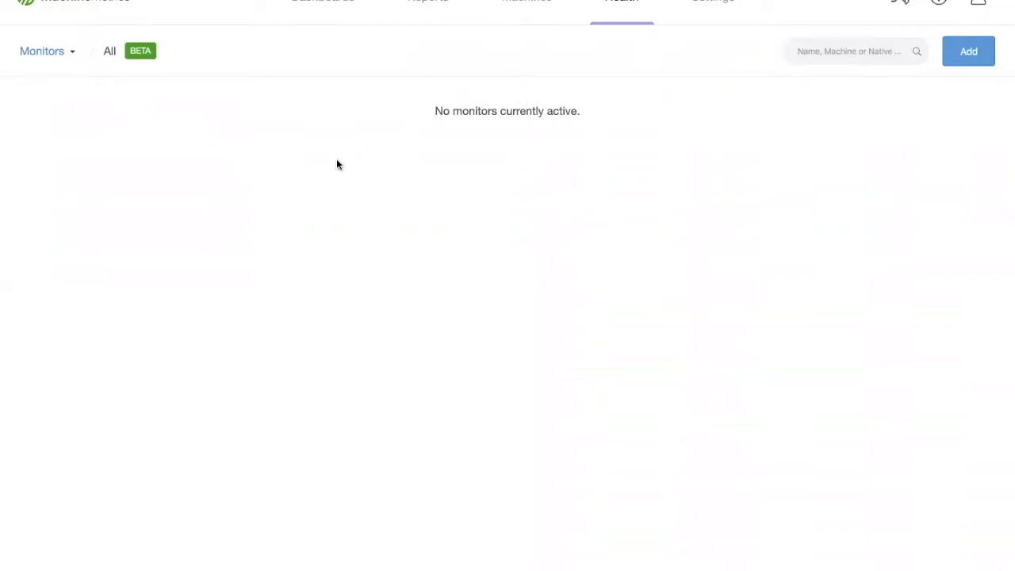
{"action": "left_click", "coordinate": [958, 56]}
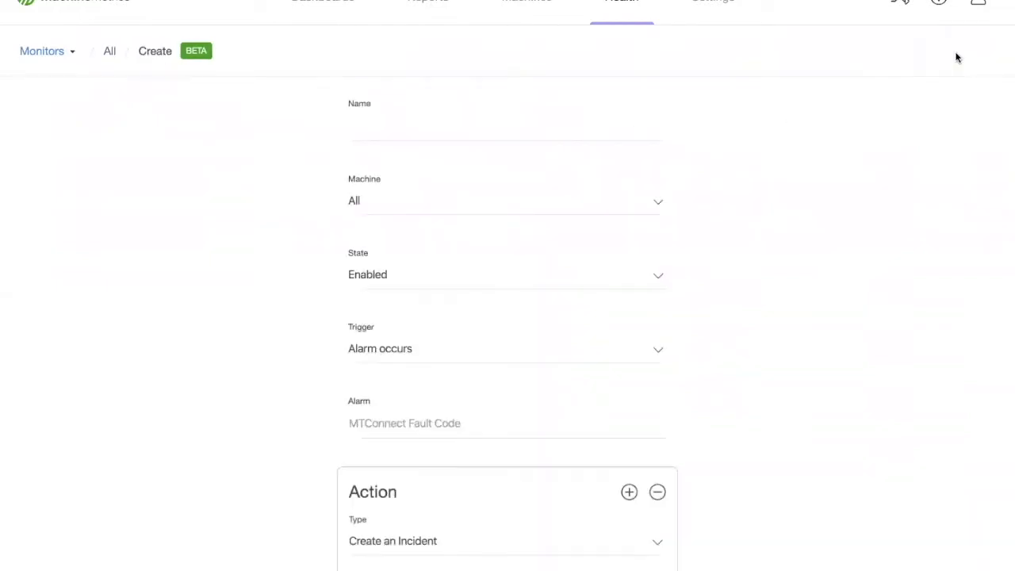
{"action": "left_click", "coordinate": [509, 119]}
{"action": "type", "text": "Test"}
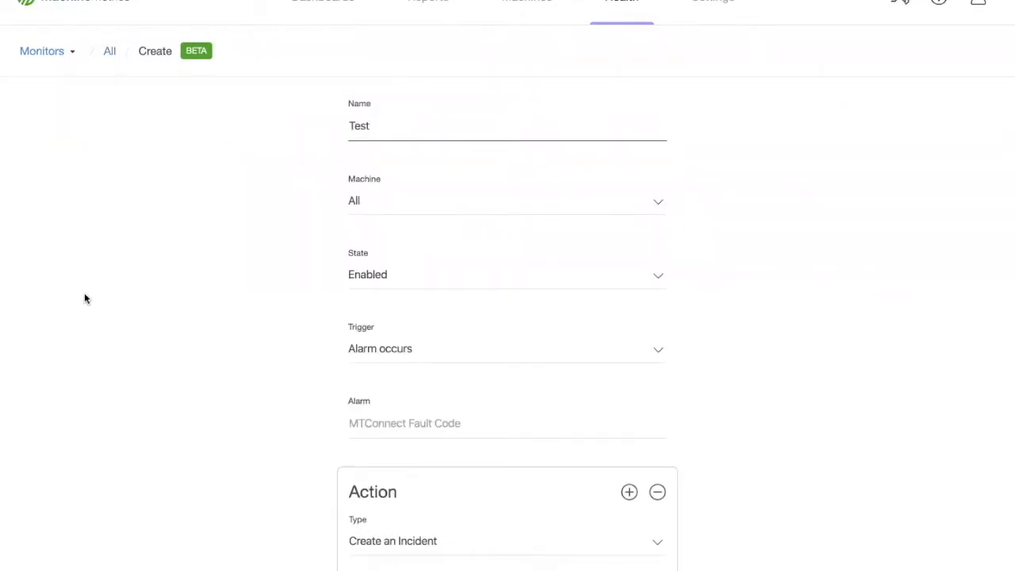
{"action": "left_click", "coordinate": [207, 262]}
{"action": "scroll", "coordinate": [327, 239], "scroll_direction": "down", "scroll_amount": 1}
{"action": "scroll", "coordinate": [327, 239], "scroll_direction": "up", "scroll_amount": 1}
{"action": "scroll", "coordinate": [242, 181], "scroll_direction": "down", "scroll_amount": 2}
{"action": "scroll", "coordinate": [243, 182], "scroll_direction": "up", "scroll_amount": 2}
{"action": "scroll", "coordinate": [242, 181], "scroll_direction": "down", "scroll_amount": 1}
{"action": "scroll", "coordinate": [243, 182], "scroll_direction": "up", "scroll_amount": 1}
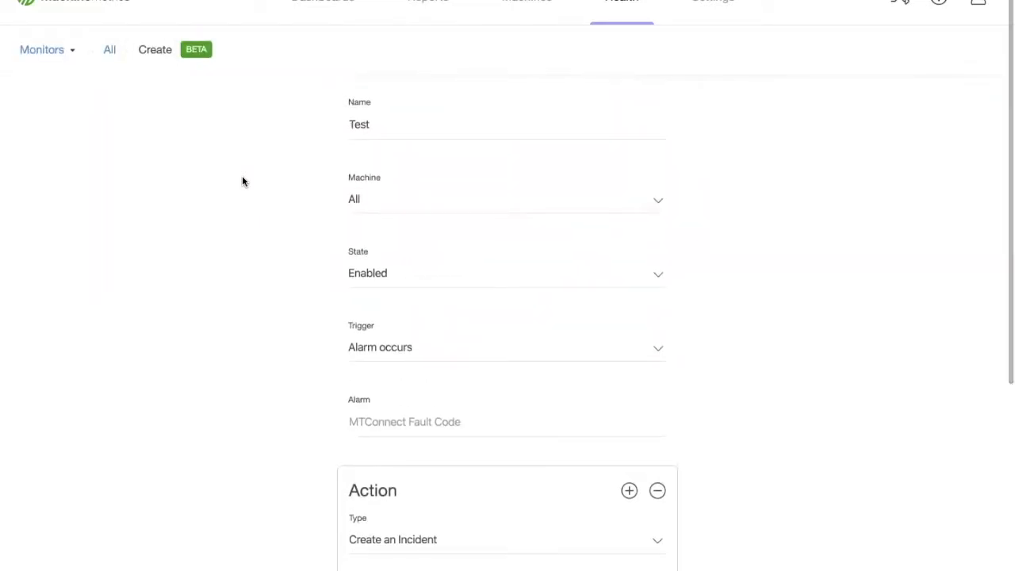
{"action": "scroll", "coordinate": [243, 182], "scroll_direction": "down", "scroll_amount": 1}
{"action": "scroll", "coordinate": [243, 180], "scroll_direction": "up", "scroll_amount": 1}
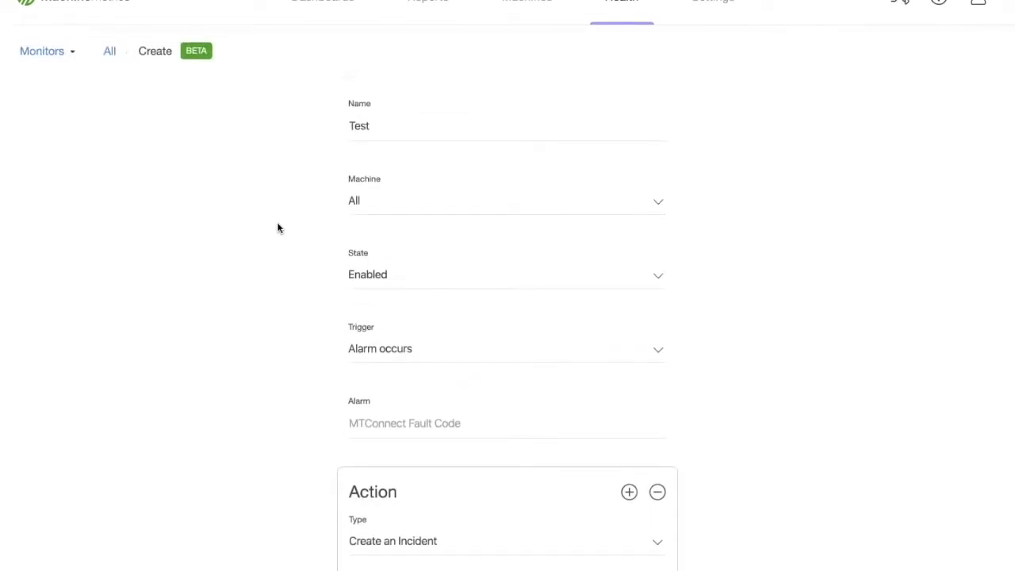
Select All as the machine scope for the Test monitor
{"action": "scroll", "coordinate": [278, 228], "scroll_direction": "down", "scroll_amount": 2}
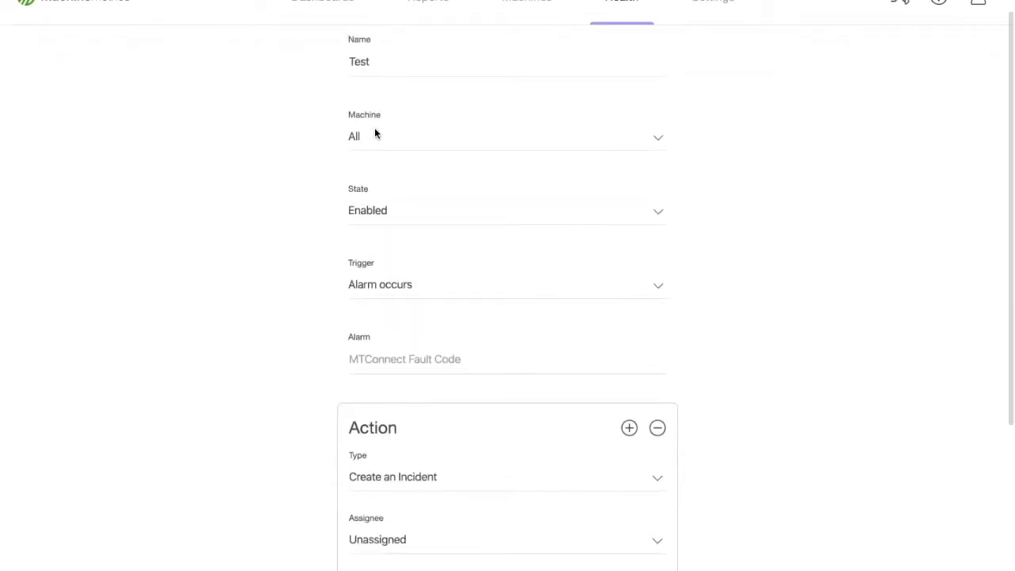
{"action": "left_click", "coordinate": [376, 133]}
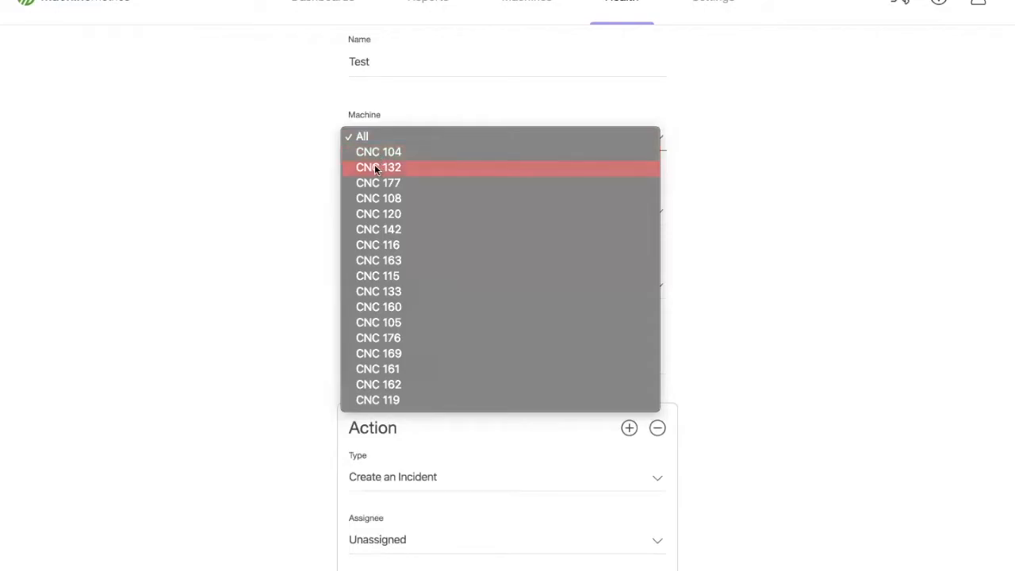
{"action": "left_click", "coordinate": [366, 140]}
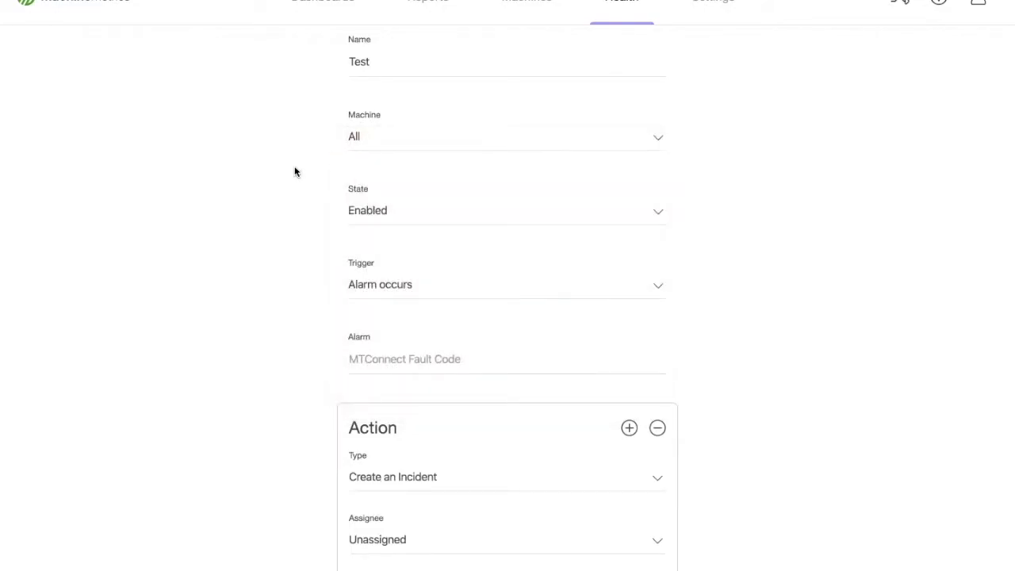
Choose Enabled as the Test monitor's state
{"action": "scroll", "coordinate": [297, 210], "scroll_direction": "down", "scroll_amount": 1}
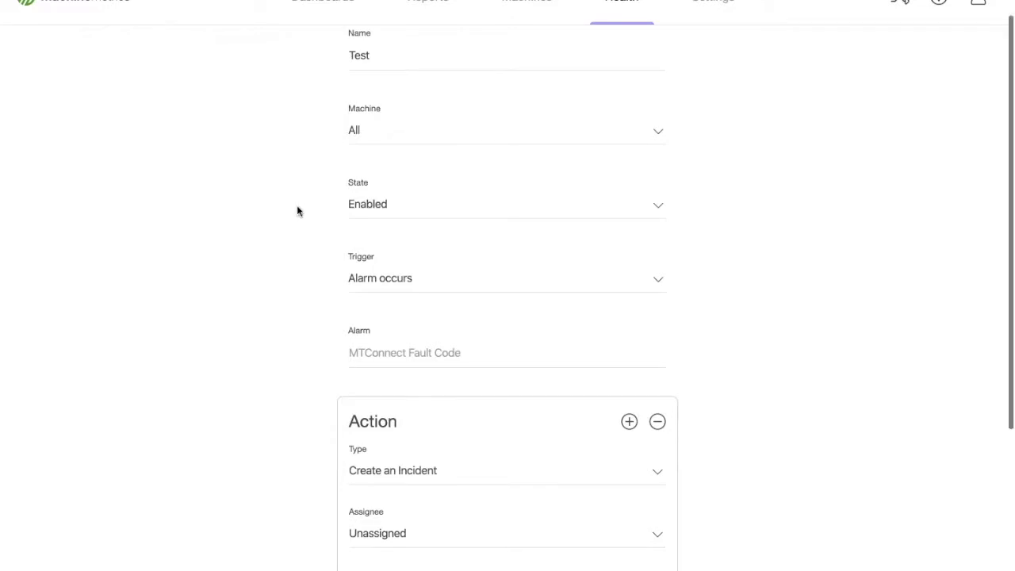
{"action": "left_click", "coordinate": [363, 209]}
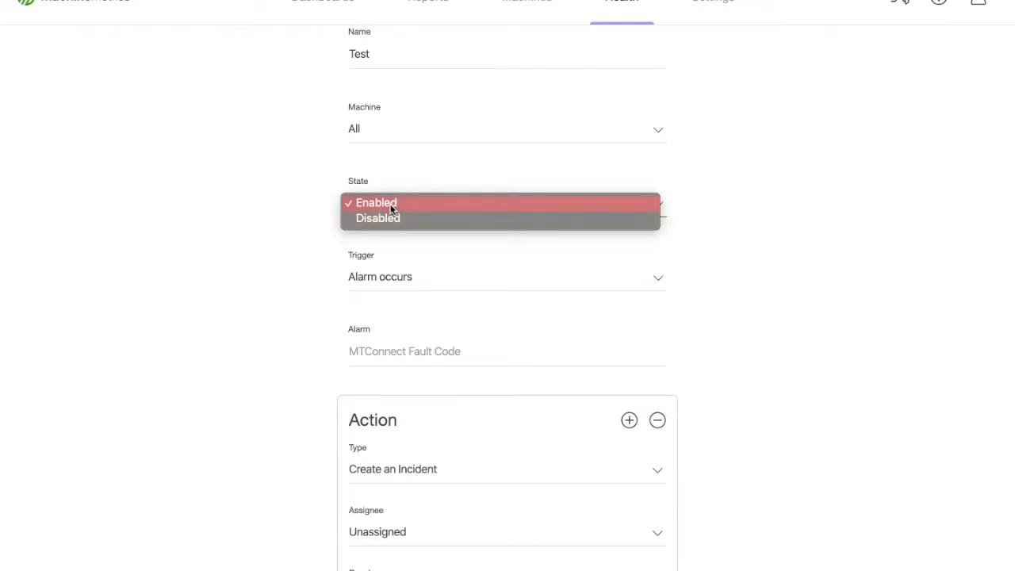
{"action": "left_click", "coordinate": [389, 204]}
{"action": "scroll", "coordinate": [317, 234], "scroll_direction": "up", "scroll_amount": 1}
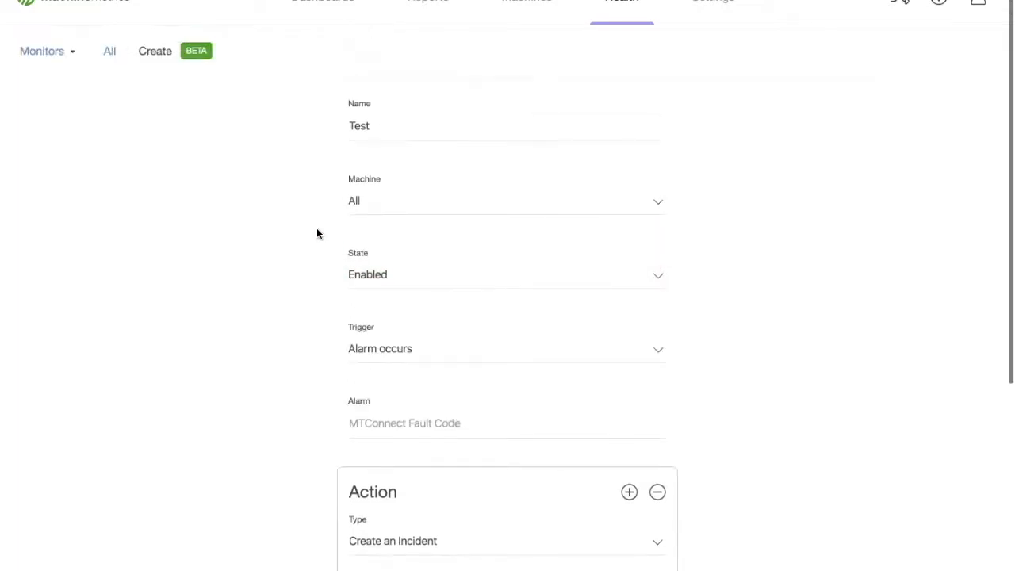
{"action": "scroll", "coordinate": [317, 233], "scroll_direction": "down", "scroll_amount": 1}
{"action": "scroll", "coordinate": [317, 233], "scroll_direction": "up", "scroll_amount": 1}
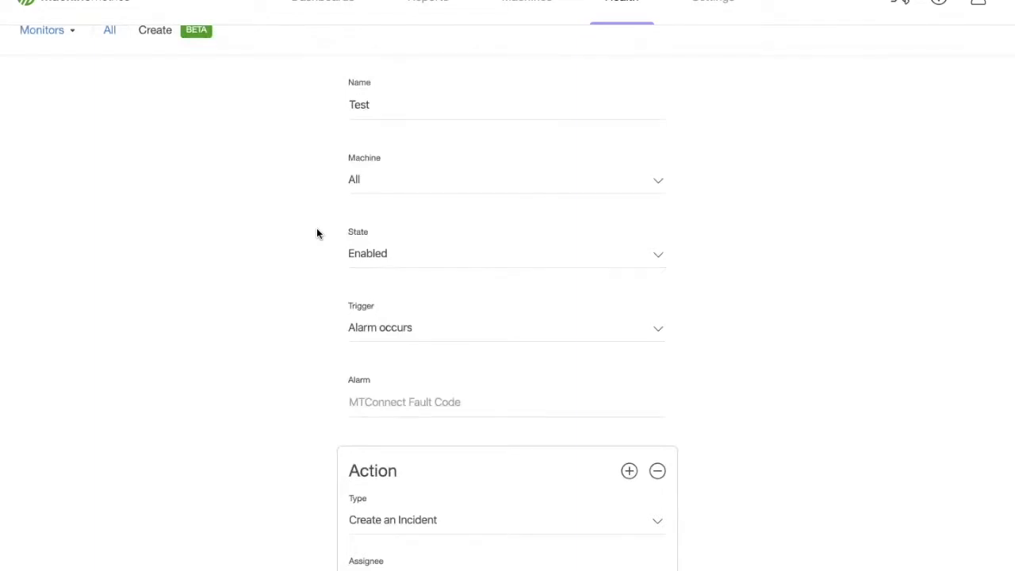
{"action": "scroll", "coordinate": [317, 233], "scroll_direction": "up", "scroll_amount": 1}
{"action": "left_click", "coordinate": [391, 254]}
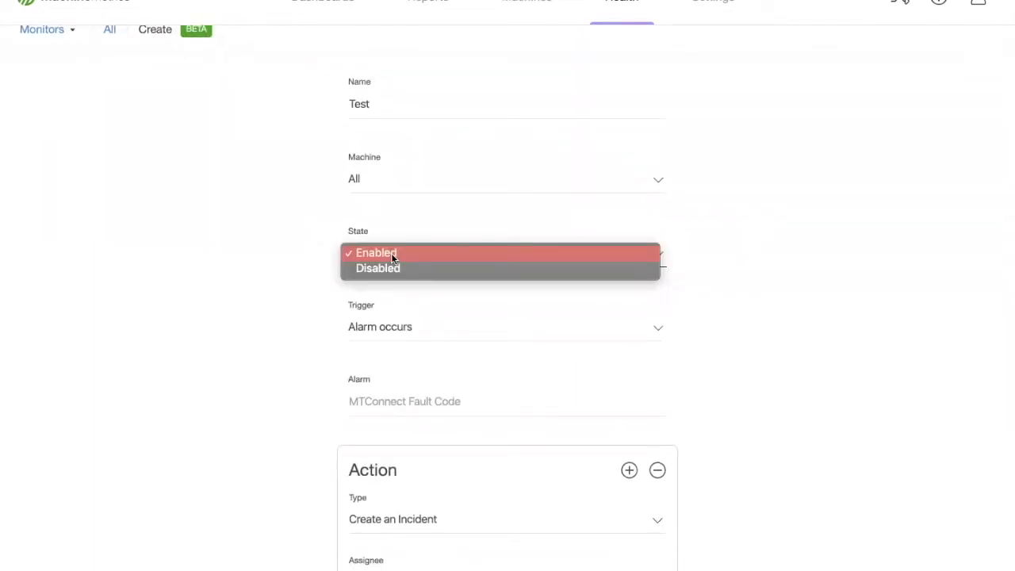
{"action": "left_click", "coordinate": [400, 254]}
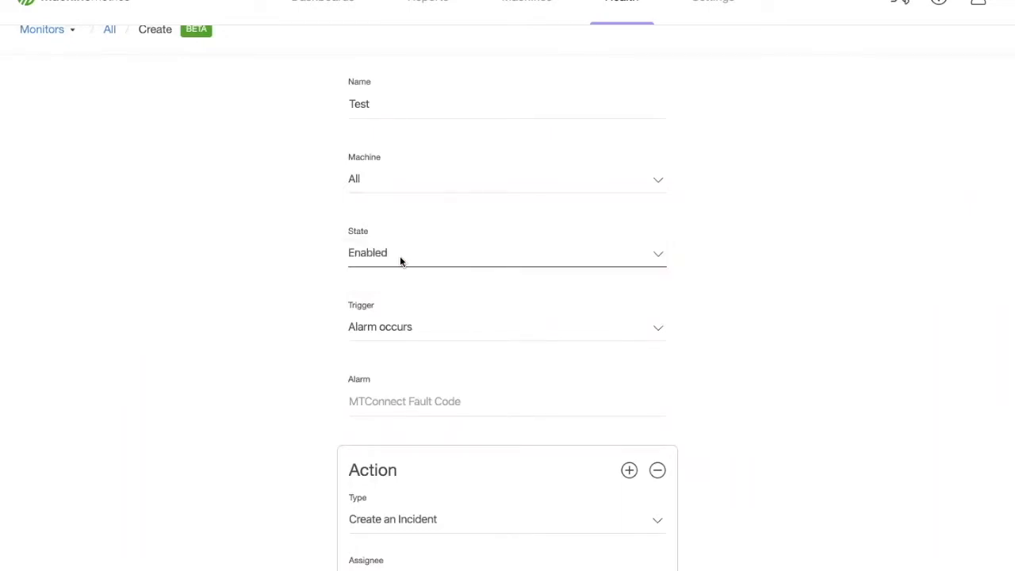
Enter 1000 as the alarm fault code that triggers the monitor
{"action": "scroll", "coordinate": [278, 299], "scroll_direction": "down", "scroll_amount": 2}
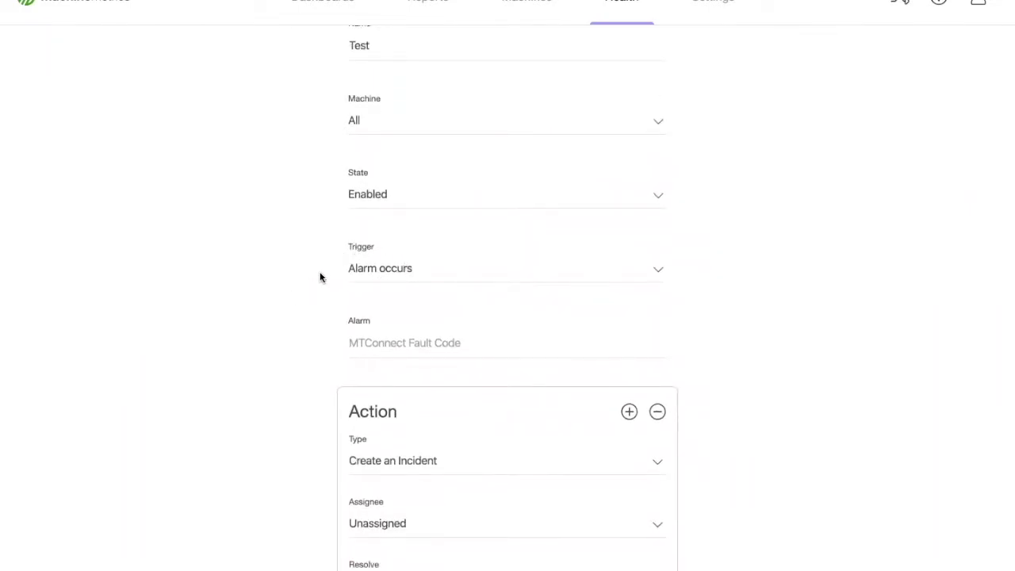
{"action": "scroll", "coordinate": [320, 277], "scroll_direction": "up", "scroll_amount": 1}
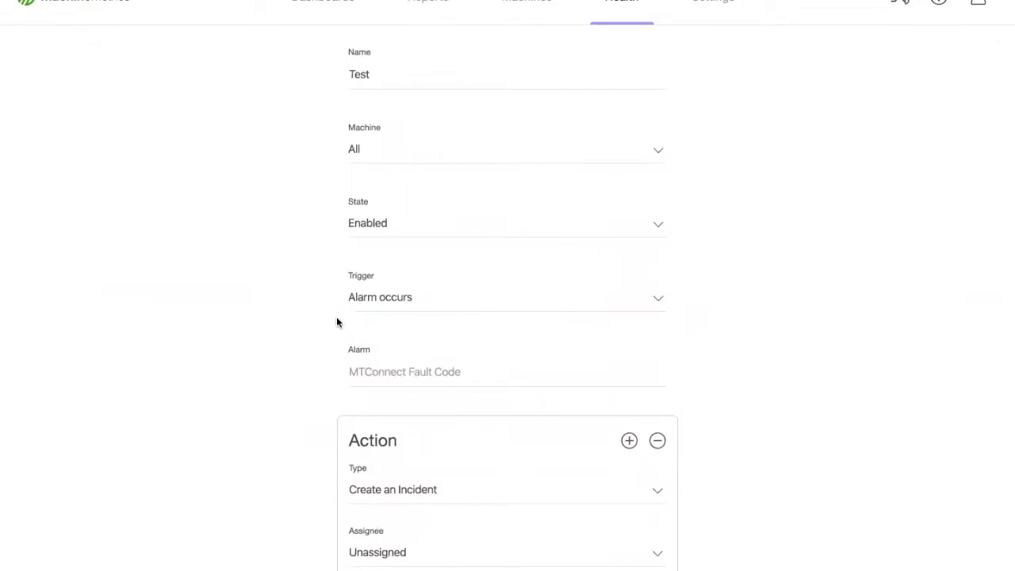
{"action": "left_click", "coordinate": [383, 371]}
{"action": "type", "text": "1000"}
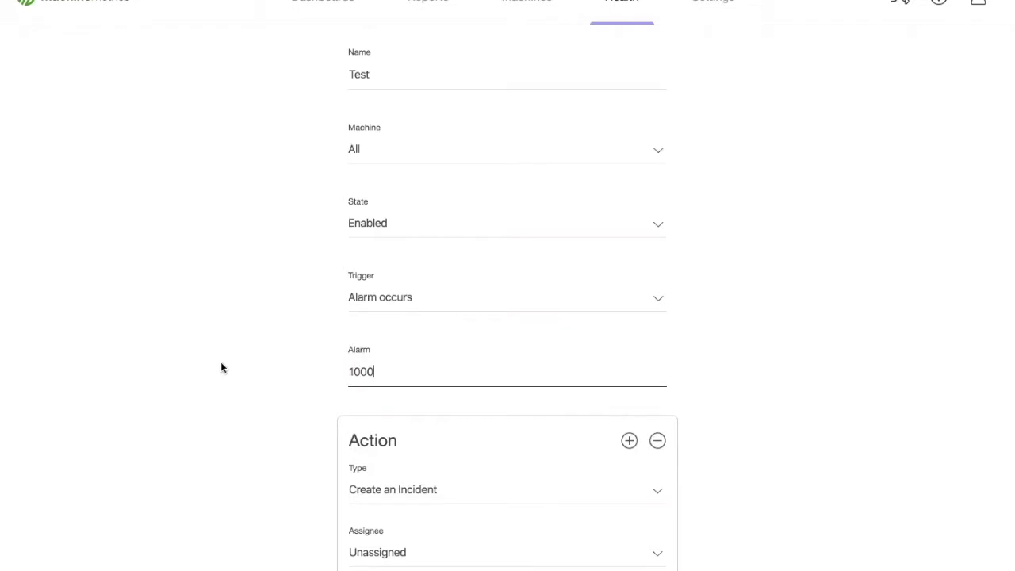
{"action": "scroll", "coordinate": [244, 340], "scroll_direction": "up", "scroll_amount": 1}
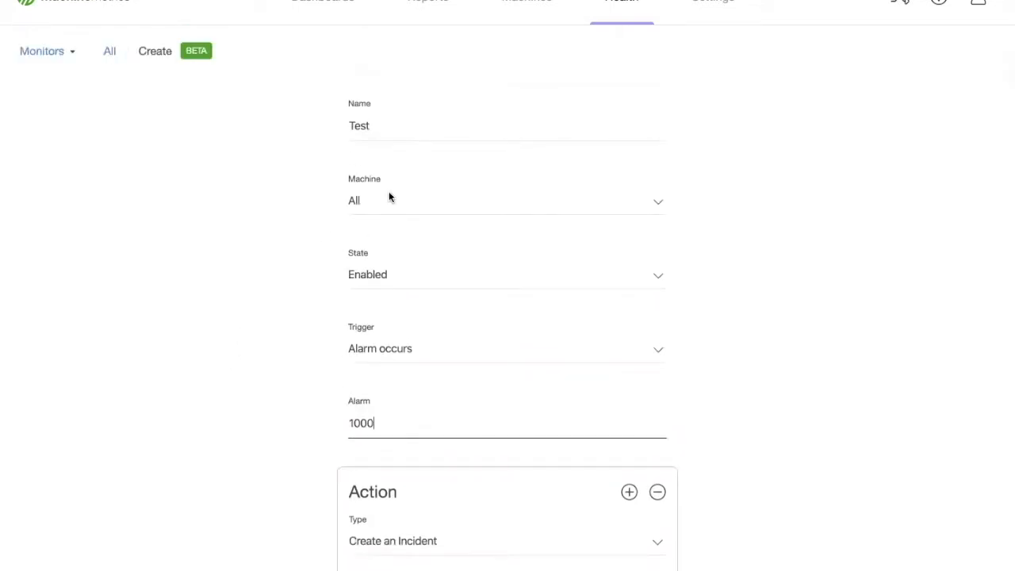
{"action": "scroll", "coordinate": [370, 398], "scroll_direction": "down", "scroll_amount": 1}
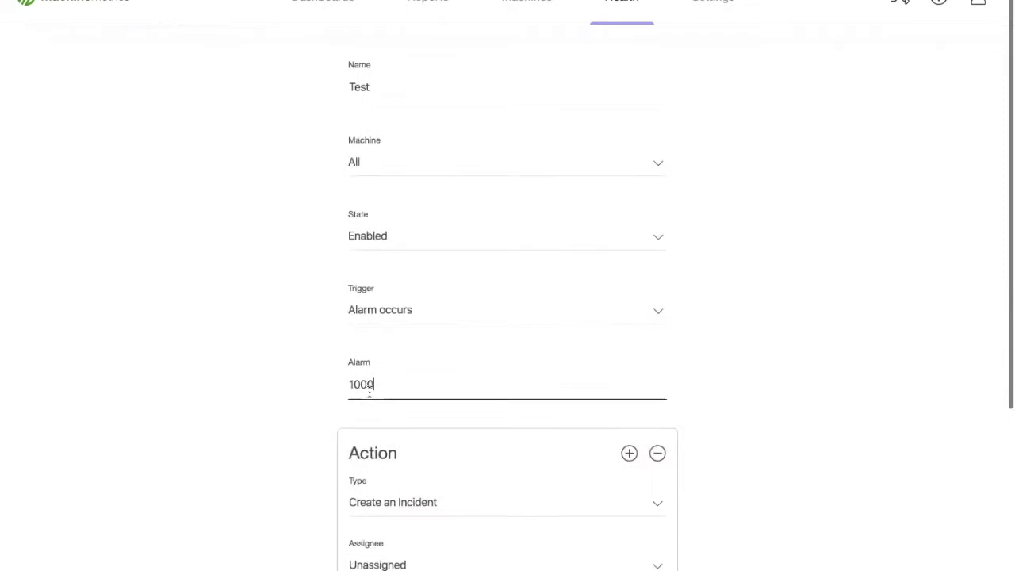
{"action": "left_click", "coordinate": [232, 353]}
{"action": "scroll", "coordinate": [231, 352], "scroll_direction": "up", "scroll_amount": 1}
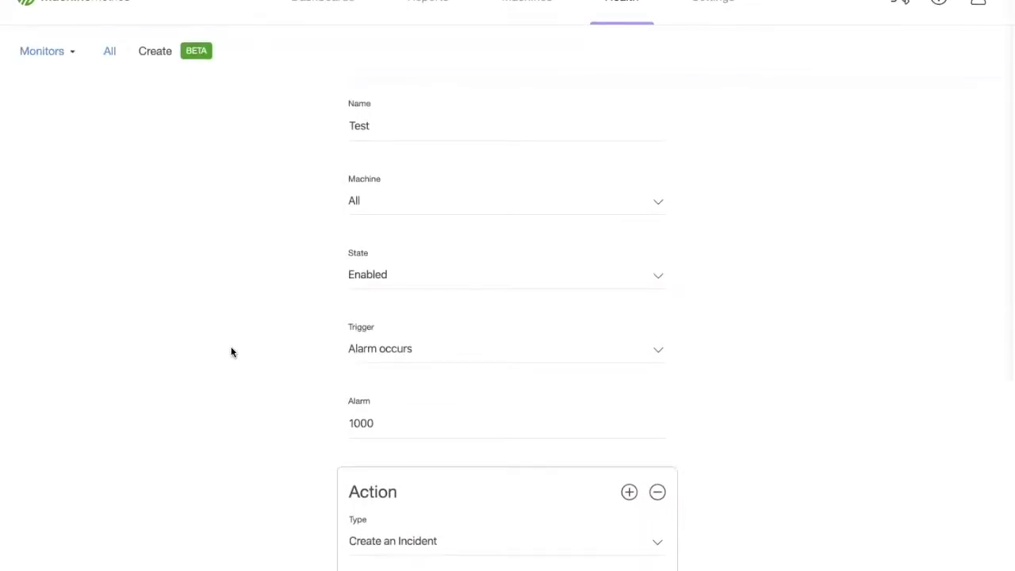
Change the monitor's action type to "Send a notification"
{"action": "scroll", "coordinate": [231, 352], "scroll_direction": "down", "scroll_amount": 5}
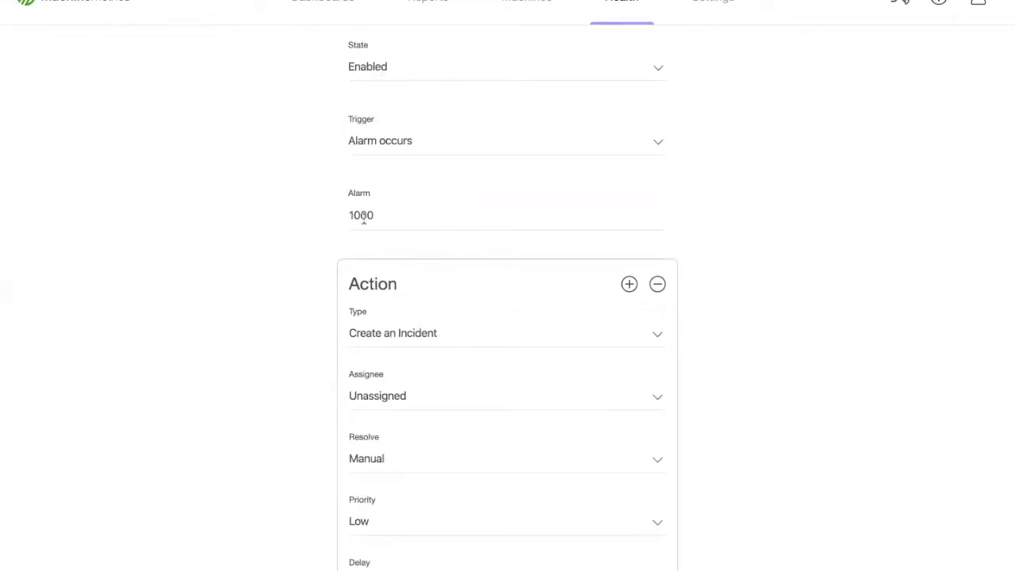
{"action": "scroll", "coordinate": [327, 259], "scroll_direction": "up", "scroll_amount": 2}
{"action": "scroll", "coordinate": [327, 259], "scroll_direction": "up", "scroll_amount": 1}
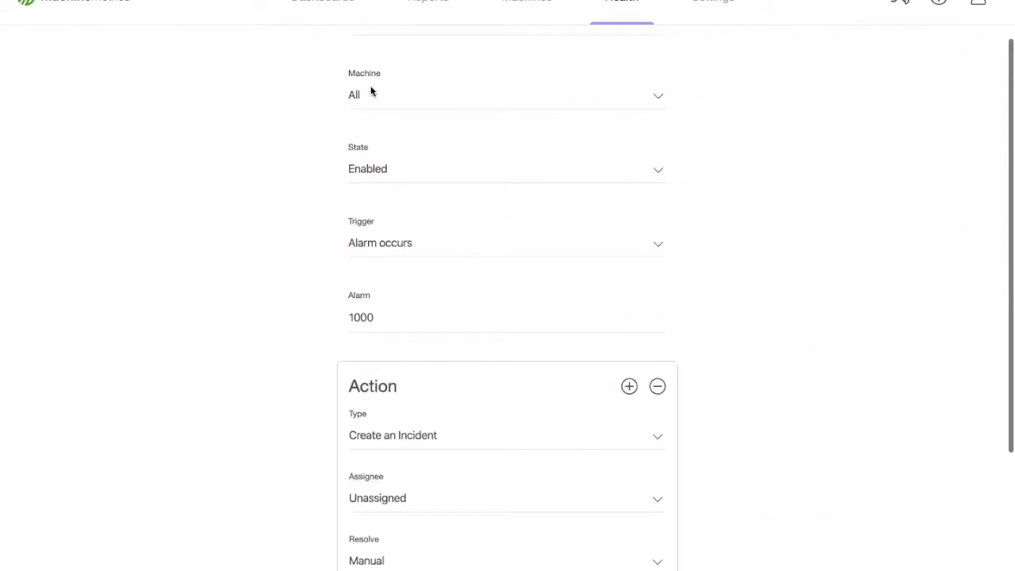
{"action": "scroll", "coordinate": [293, 230], "scroll_direction": "down", "scroll_amount": 5}
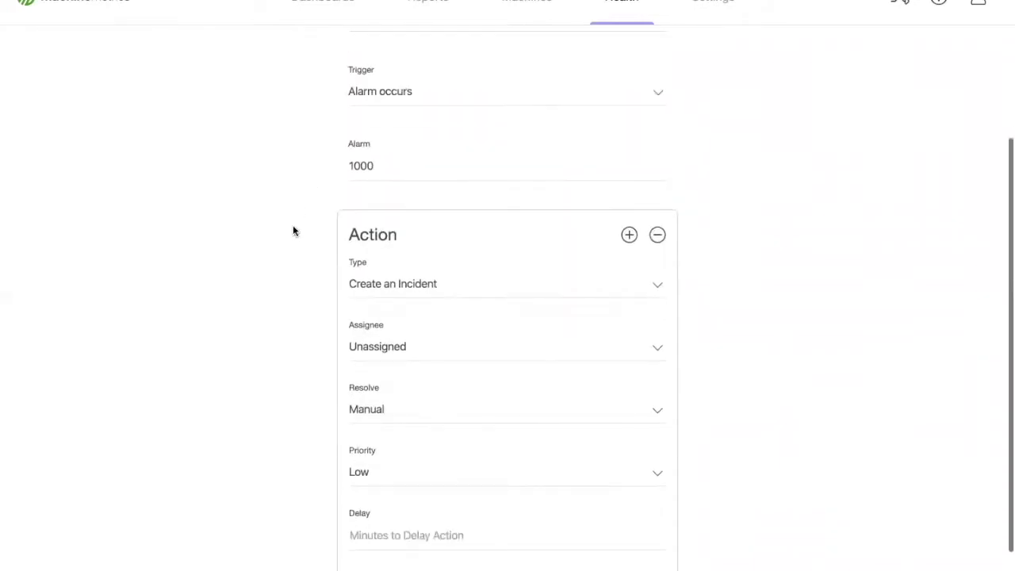
{"action": "left_click", "coordinate": [580, 273]}
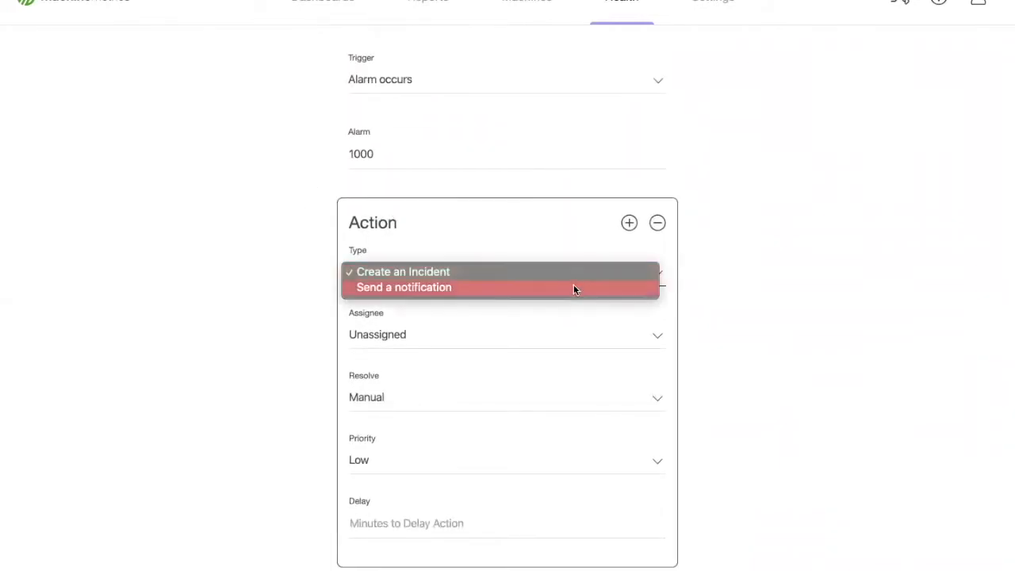
{"action": "left_click", "coordinate": [574, 288]}
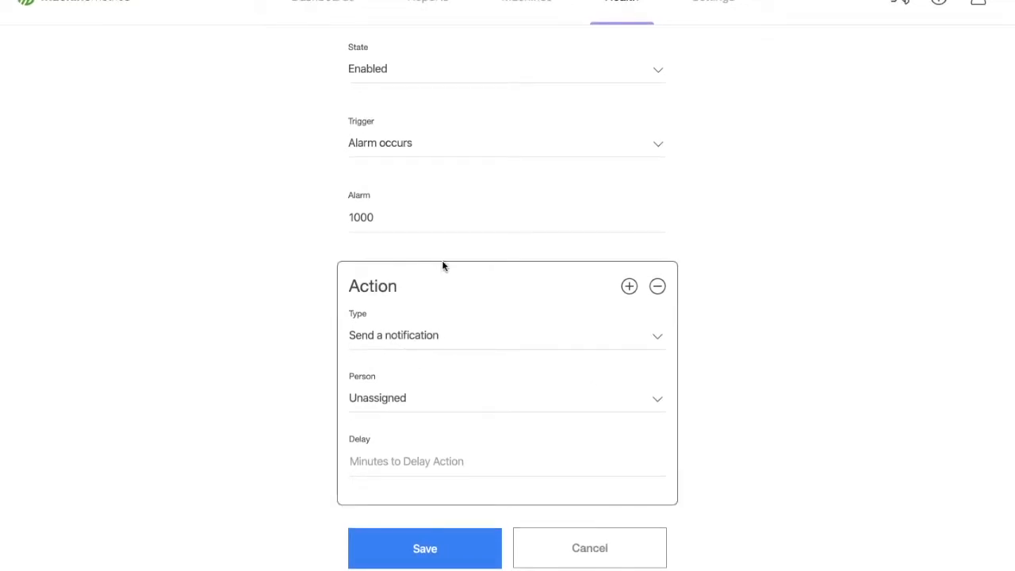
Assign the listed team member as the person who receives the notification
{"action": "scroll", "coordinate": [770, 256], "scroll_direction": "up", "scroll_amount": 2}
{"action": "scroll", "coordinate": [770, 256], "scroll_direction": "down", "scroll_amount": 1}
{"action": "scroll", "coordinate": [770, 257], "scroll_direction": "down", "scroll_amount": 1}
{"action": "left_click", "coordinate": [425, 399]}
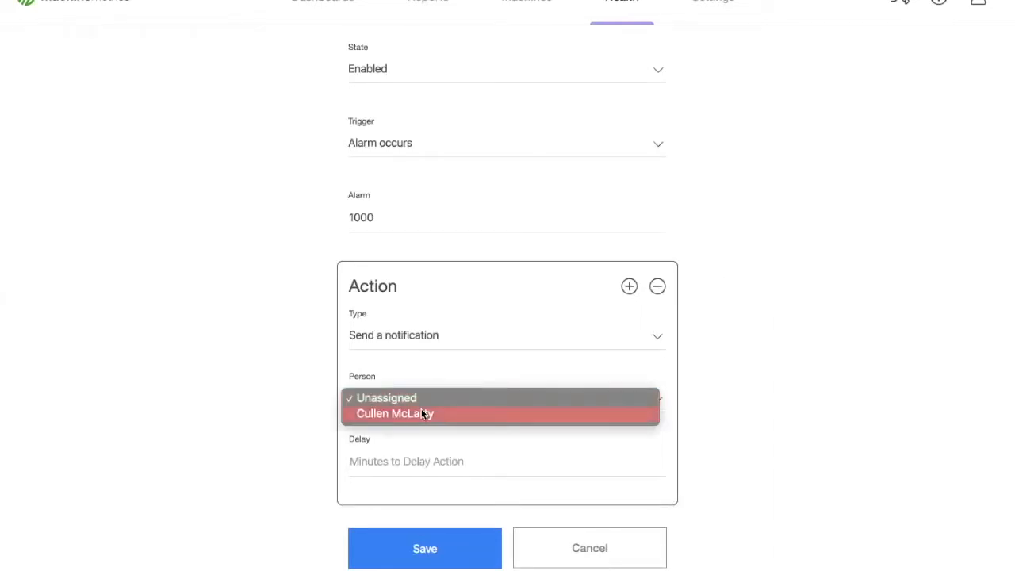
{"action": "left_click", "coordinate": [421, 409]}
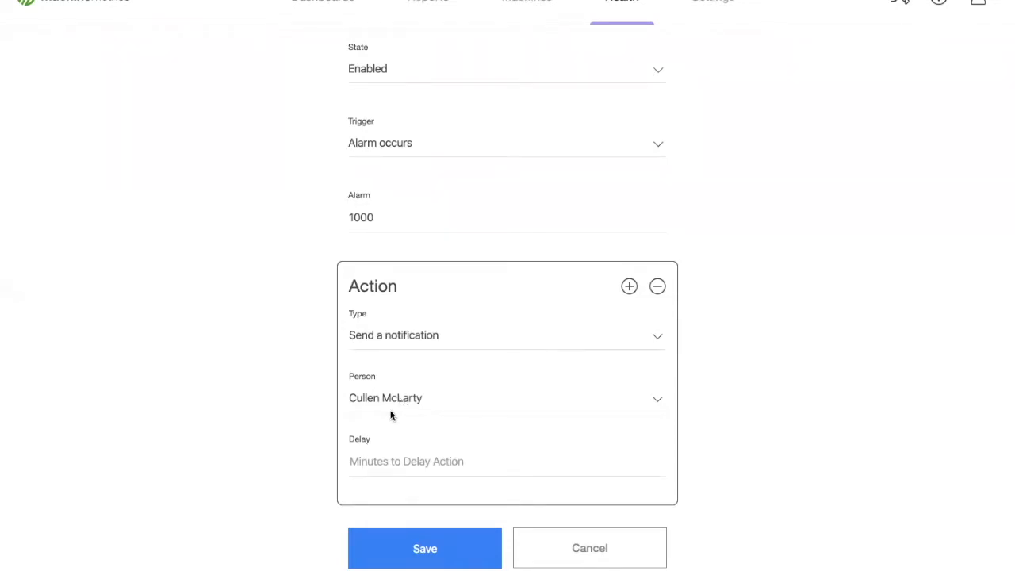
Set the notification action's delay to 10 minutes and review the completed monitor form
{"action": "left_click", "coordinate": [377, 458]}
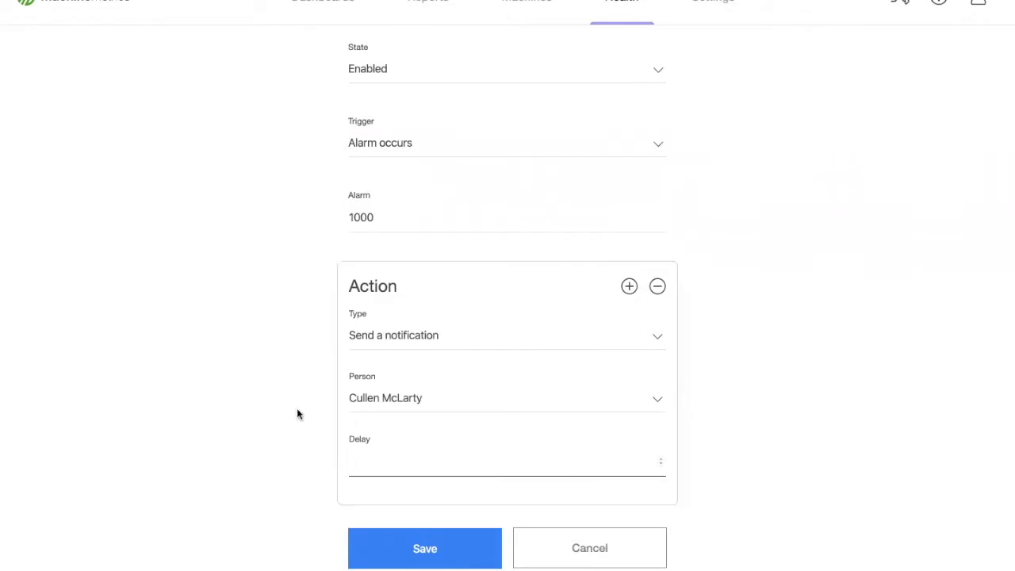
{"action": "scroll", "coordinate": [298, 413], "scroll_direction": "up", "scroll_amount": 3}
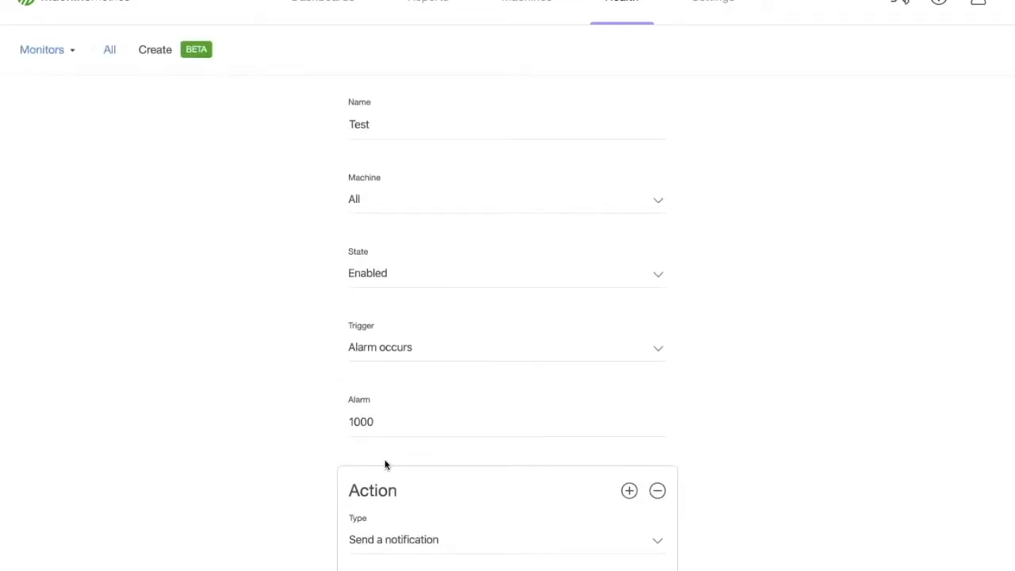
{"action": "scroll", "coordinate": [309, 360], "scroll_direction": "down", "scroll_amount": 2}
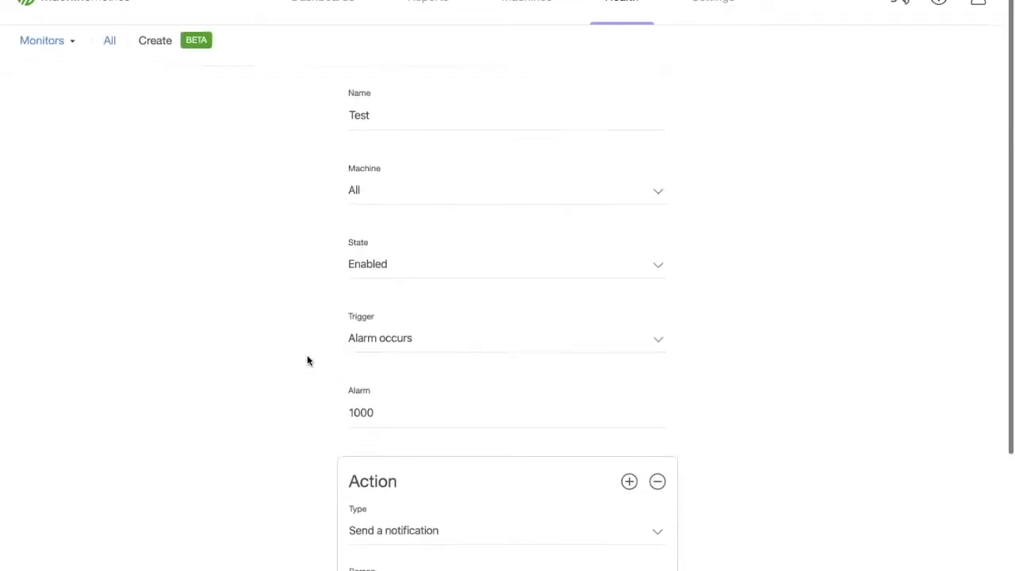
{"action": "left_click", "coordinate": [390, 509]}
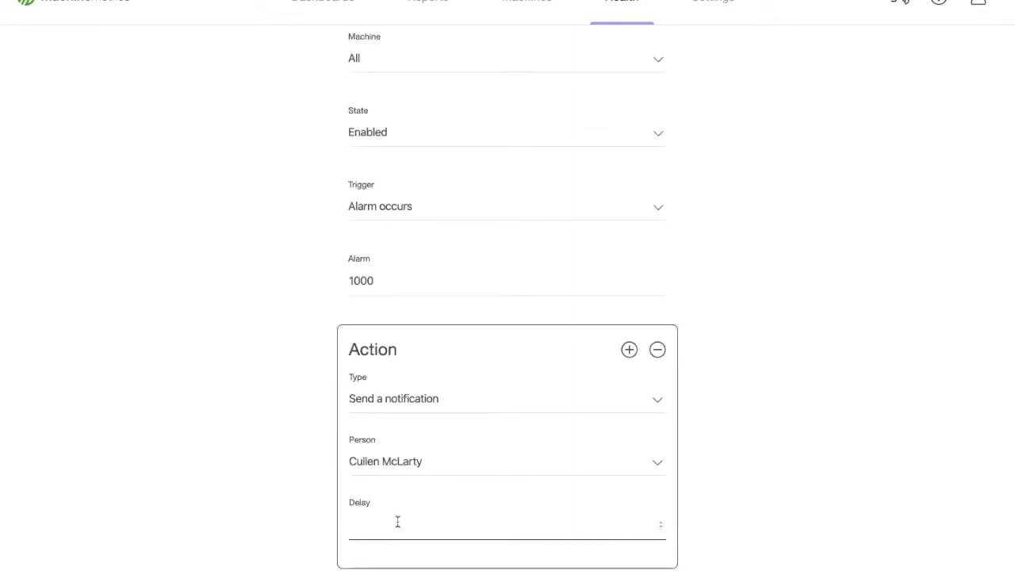
{"action": "type", "text": "10"}
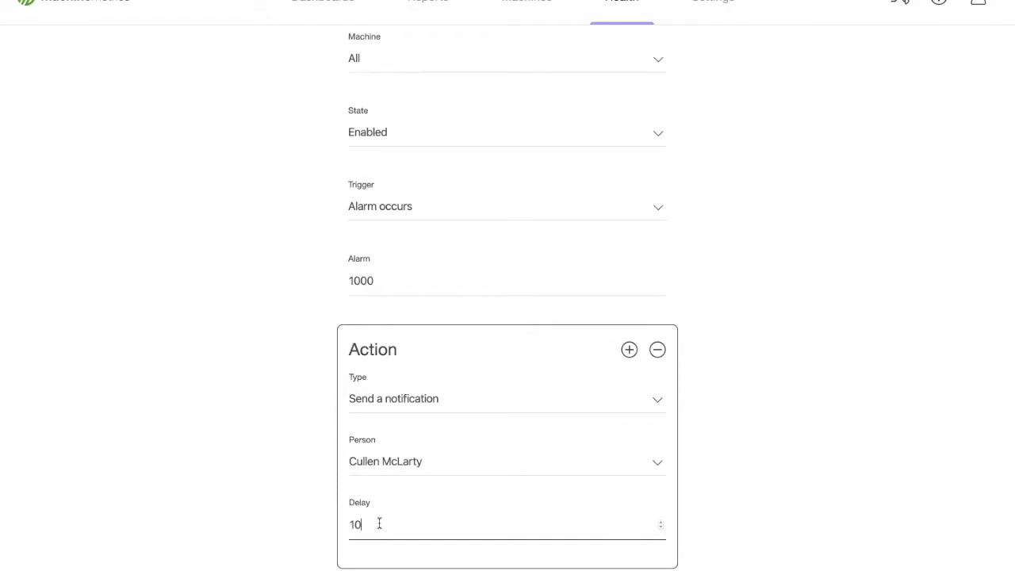
{"action": "left_click", "coordinate": [299, 540]}
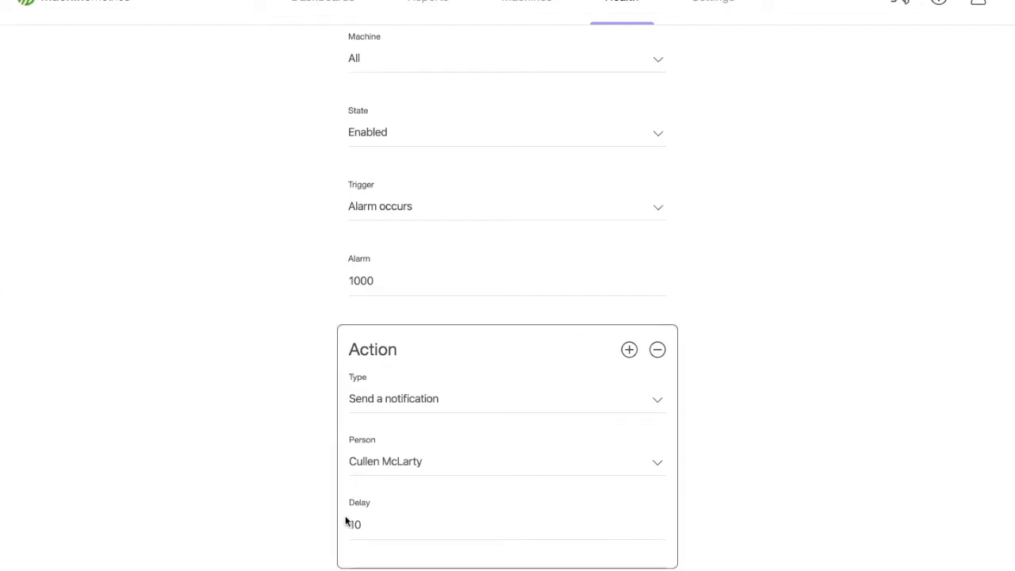
{"action": "scroll", "coordinate": [324, 469], "scroll_direction": "up", "scroll_amount": 3}
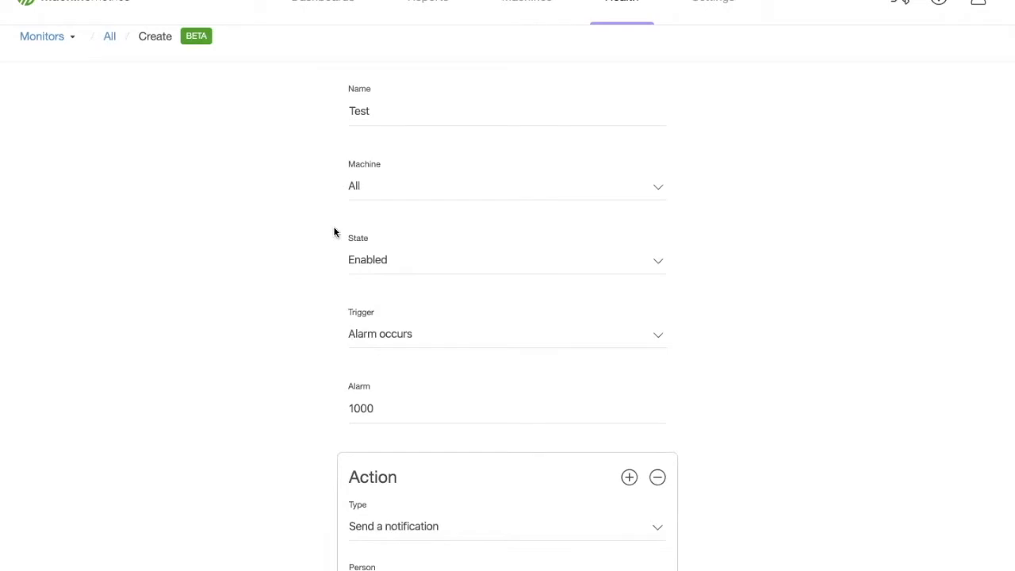
{"action": "scroll", "coordinate": [334, 232], "scroll_direction": "down", "scroll_amount": 5}
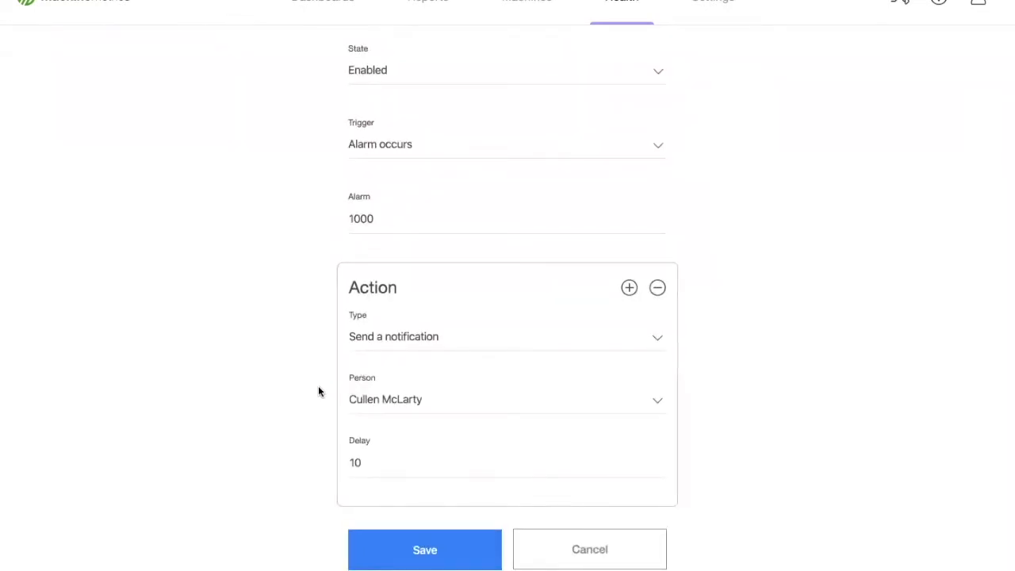
Add a second action to the Test monitor and set its type to "Send a notification"
{"action": "left_click", "coordinate": [628, 289]}
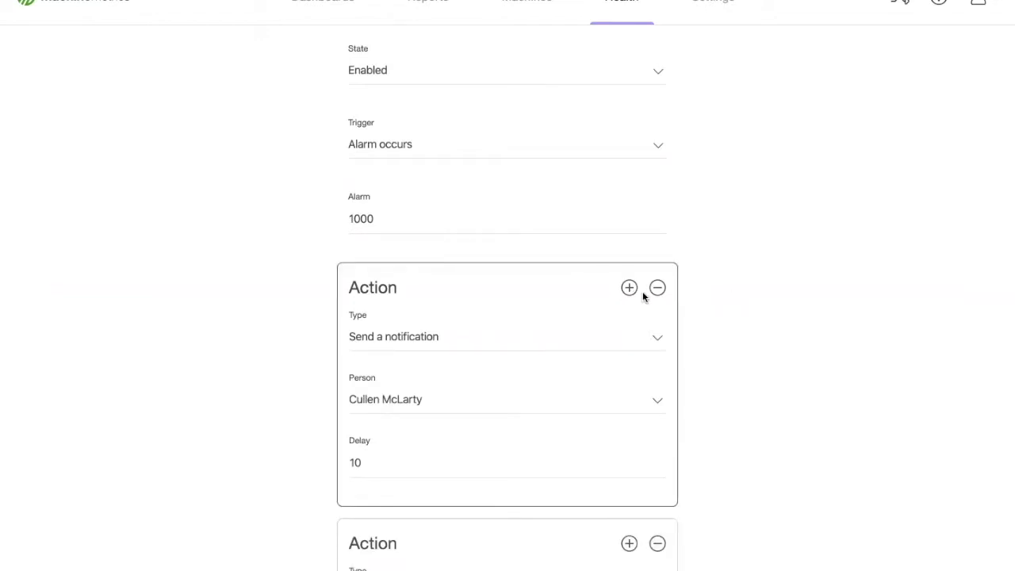
{"action": "scroll", "coordinate": [697, 299], "scroll_direction": "down", "scroll_amount": 3}
{"action": "left_click", "coordinate": [565, 364]}
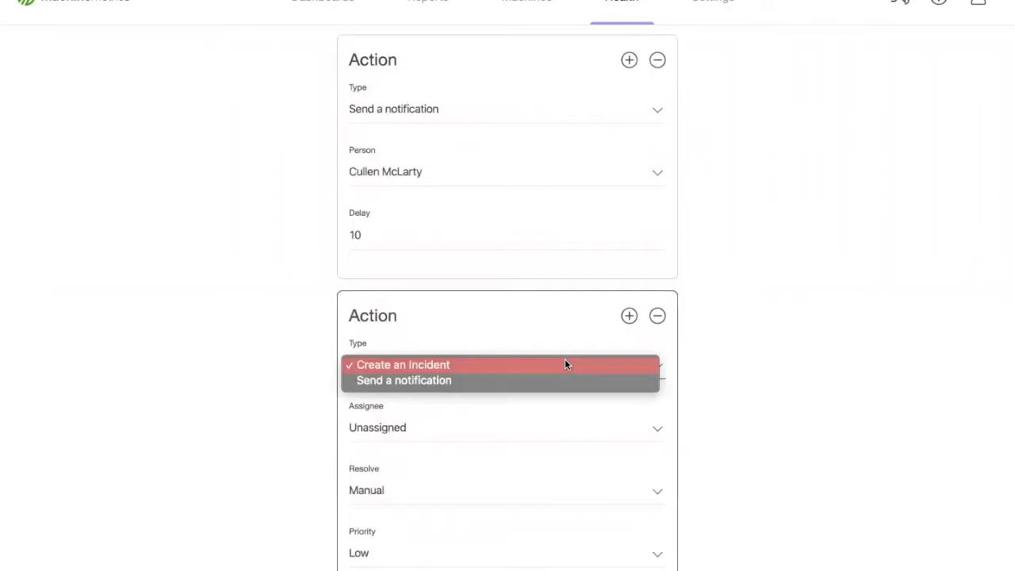
{"action": "left_click", "coordinate": [553, 380]}
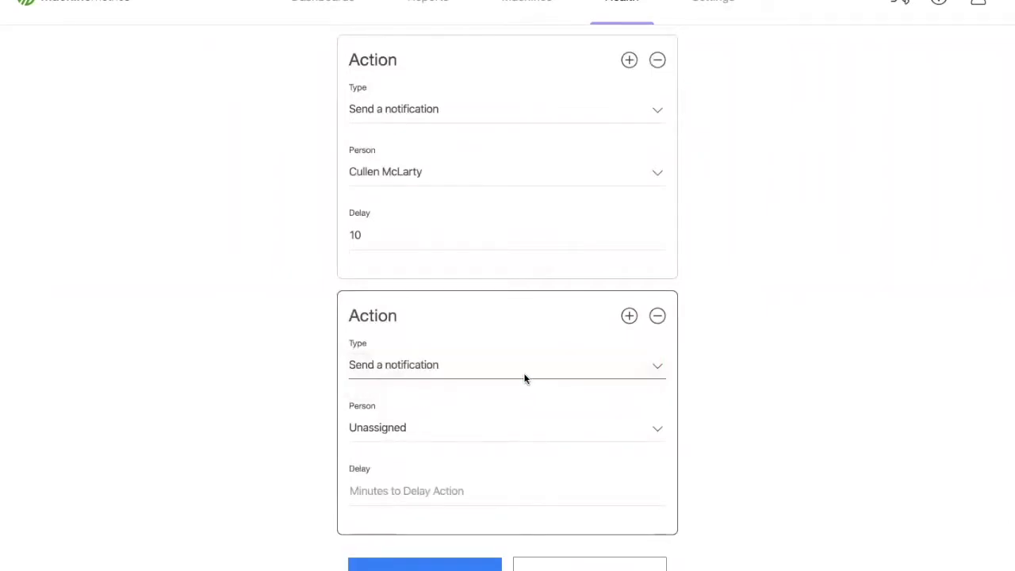
{"action": "left_click", "coordinate": [528, 369]}
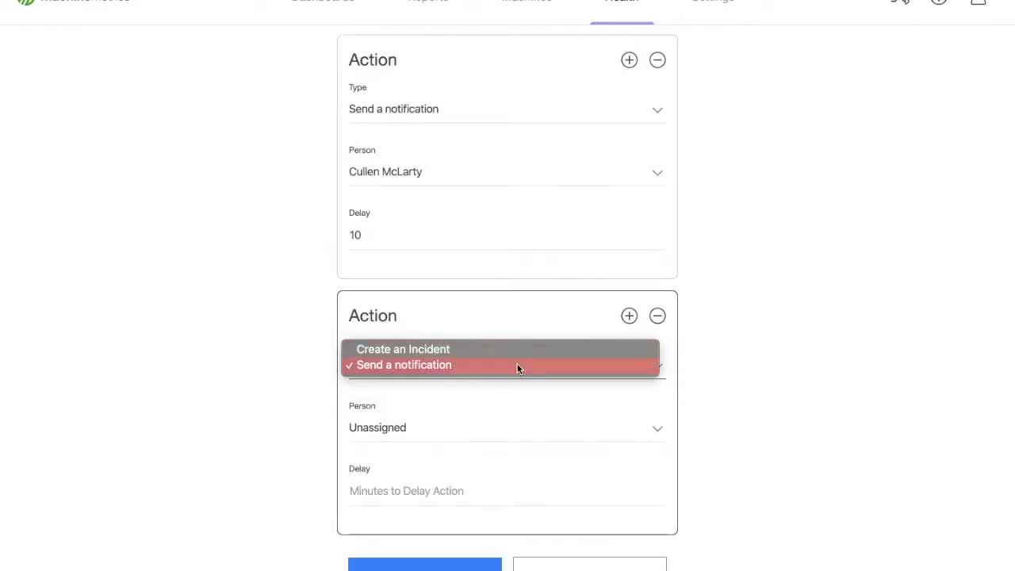
{"action": "left_click", "coordinate": [516, 364]}
Set the second notification action's delay to 20 minutes, with its person left as Unassigned
{"action": "left_click", "coordinate": [375, 428]}
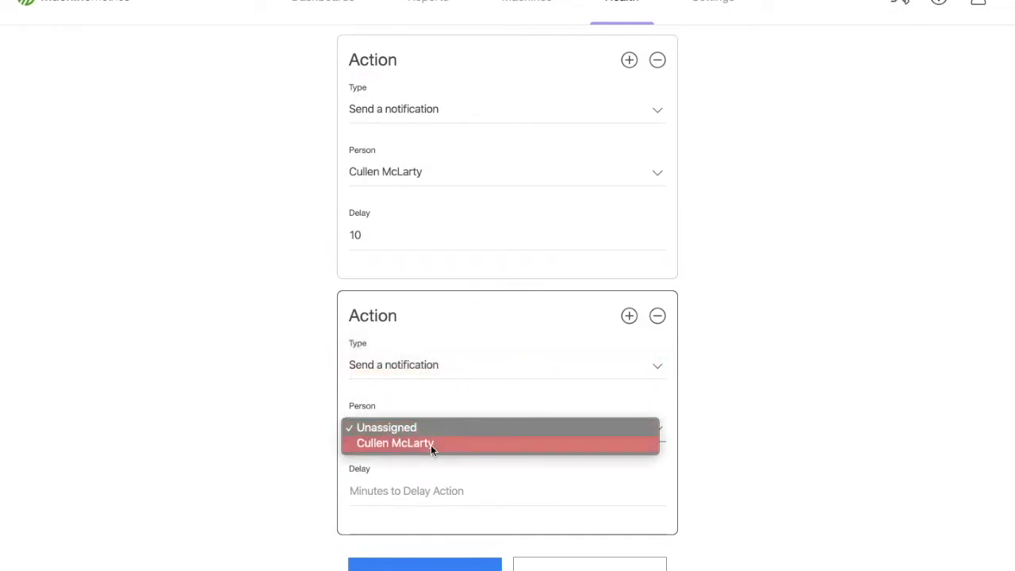
{"action": "left_click", "coordinate": [311, 424]}
{"action": "left_click", "coordinate": [396, 488]}
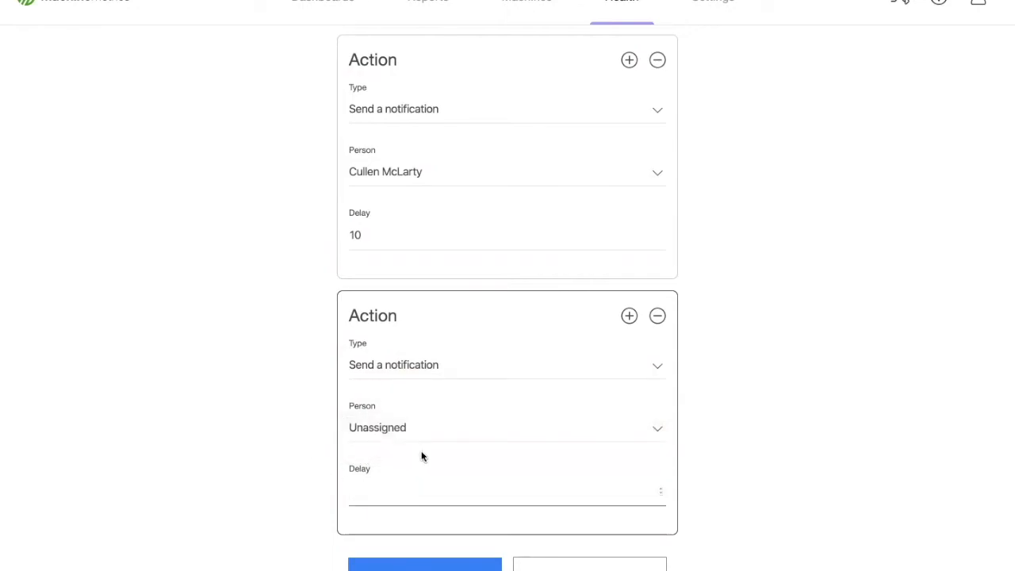
{"action": "type", "text": "20"}
{"action": "left_click", "coordinate": [242, 435]}
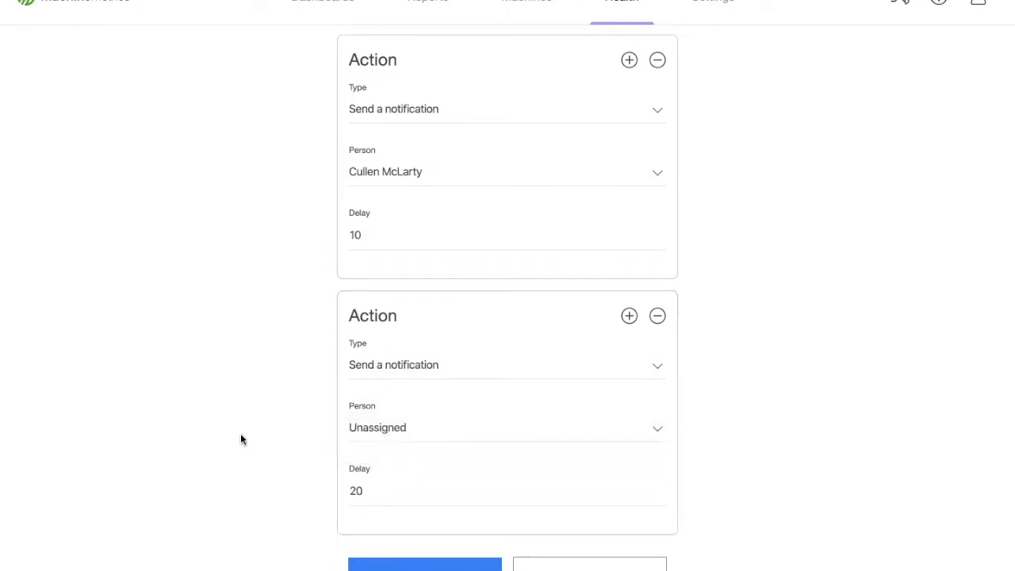
Review the Test monitor's machine, trigger and alarm settings together with its two notification actions
{"action": "scroll", "coordinate": [241, 439], "scroll_direction": "up", "scroll_amount": 4}
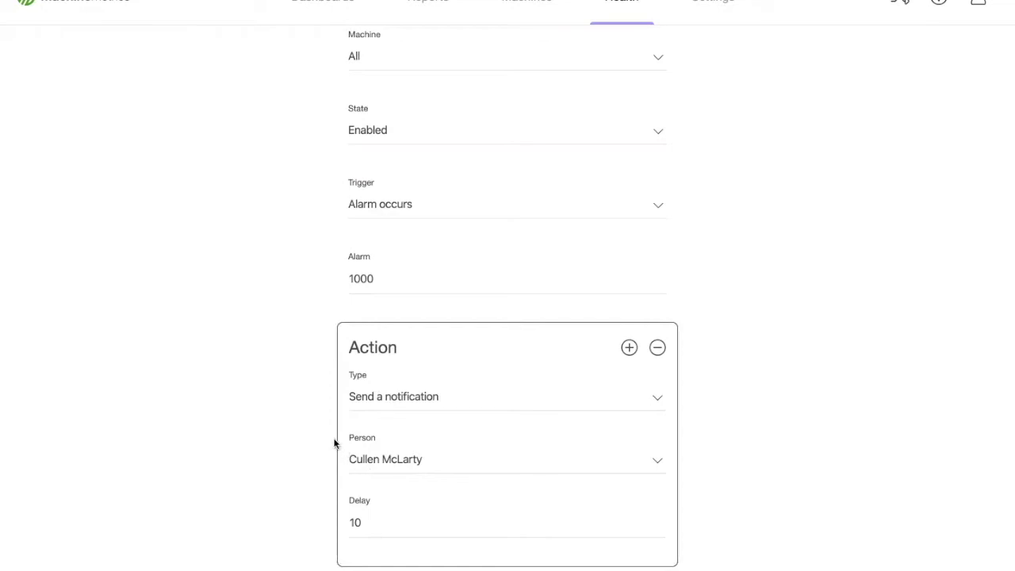
{"action": "scroll", "coordinate": [328, 438], "scroll_direction": "down", "scroll_amount": 3}
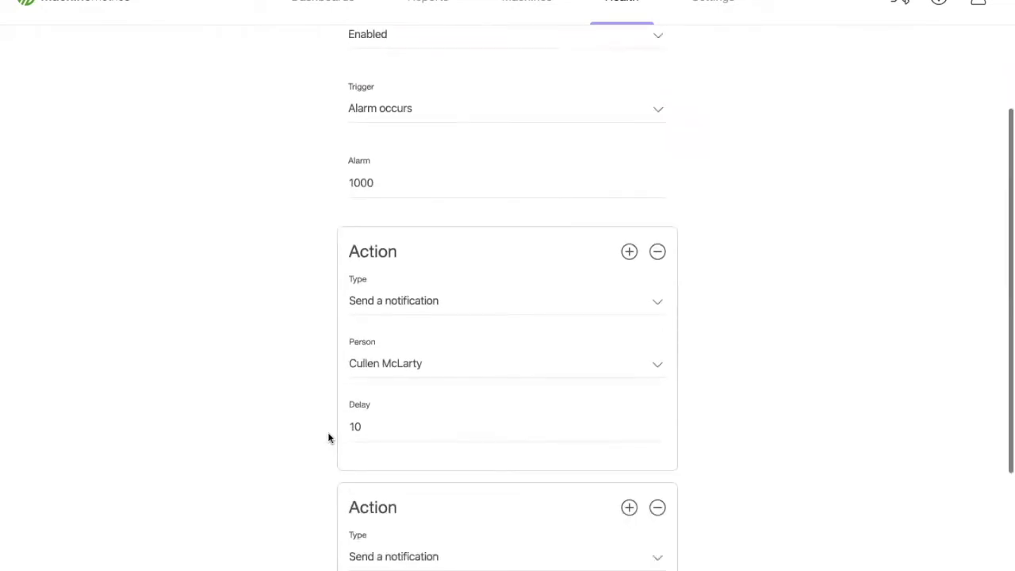
{"action": "scroll", "coordinate": [328, 437], "scroll_direction": "down", "scroll_amount": 1}
{"action": "scroll", "coordinate": [328, 438], "scroll_direction": "down", "scroll_amount": 1}
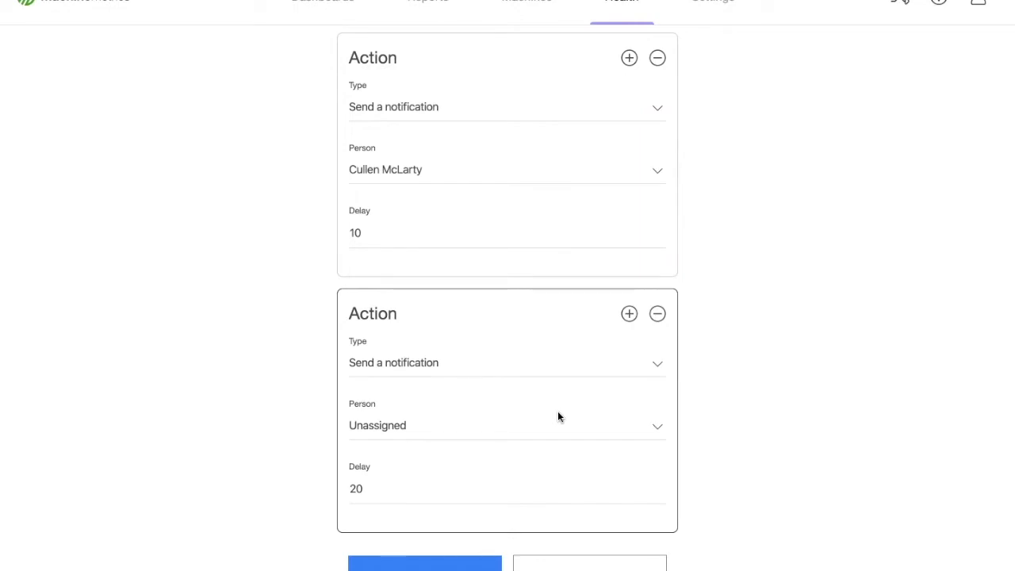
{"action": "scroll", "coordinate": [557, 416], "scroll_direction": "up", "scroll_amount": 3}
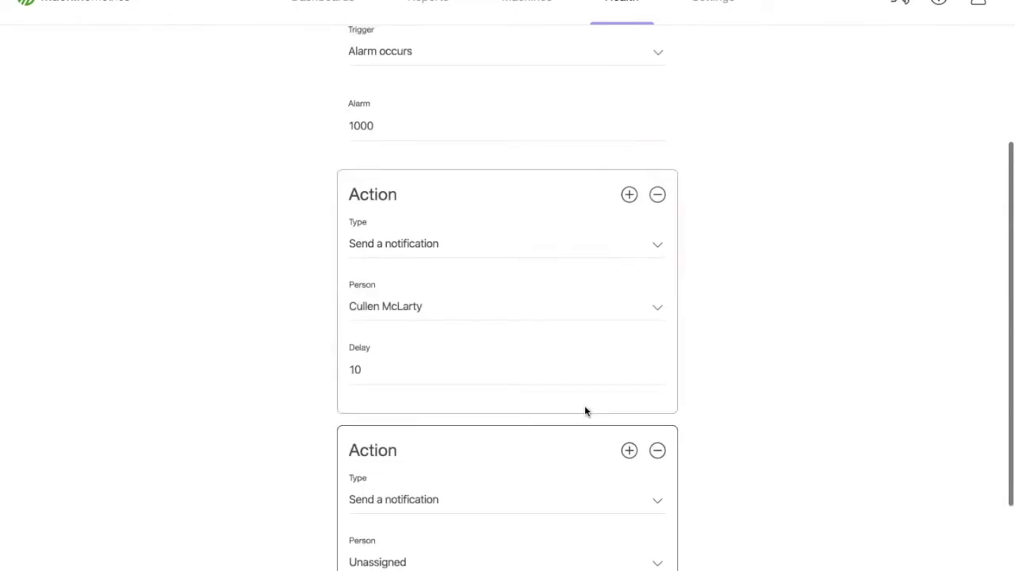
{"action": "scroll", "coordinate": [723, 379], "scroll_direction": "up", "scroll_amount": 2}
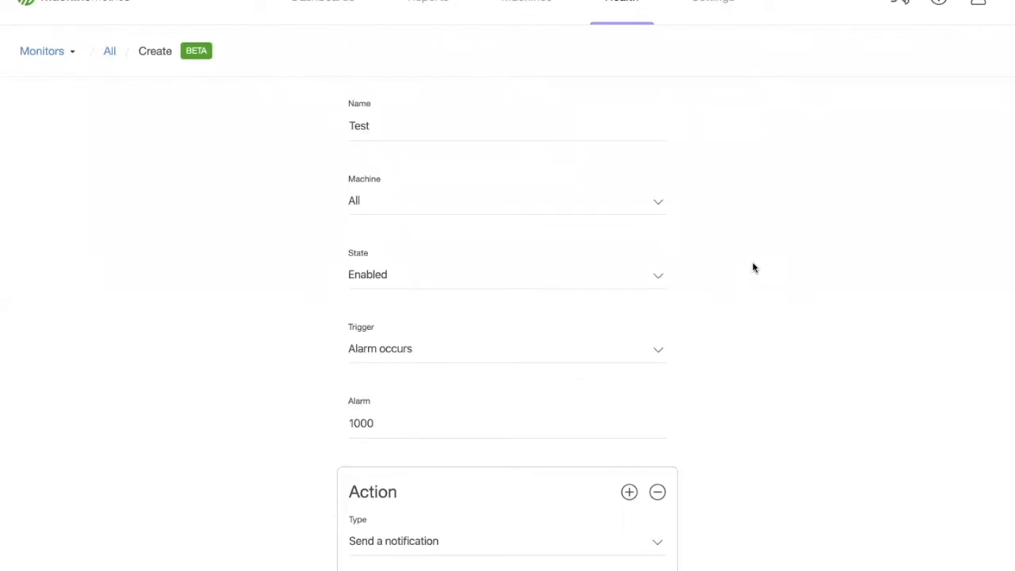
Open the account's profile settings and set the Notify Me preference to "By both SMS and Email"
{"action": "left_click", "coordinate": [980, 6]}
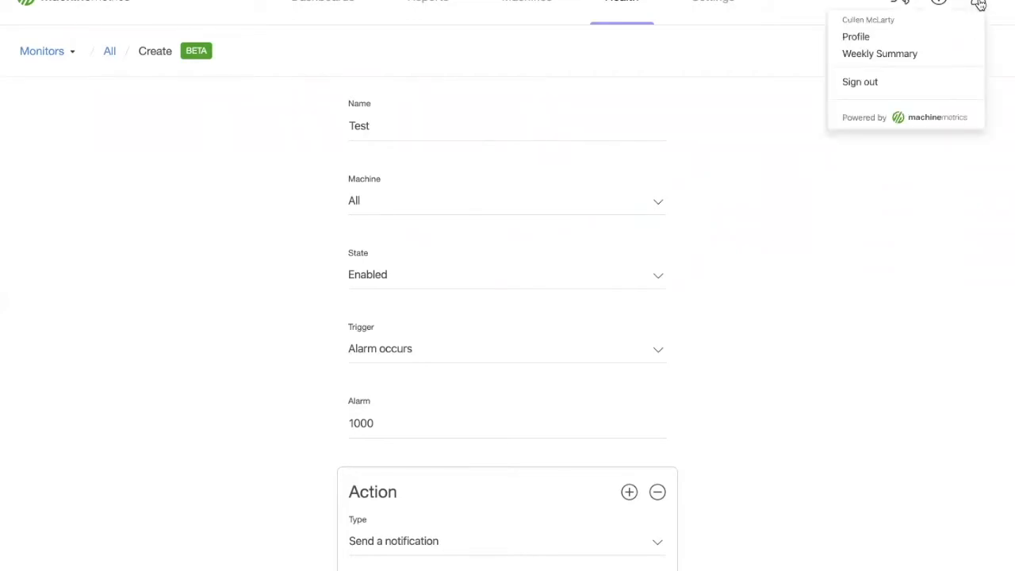
{"action": "left_click", "coordinate": [869, 40]}
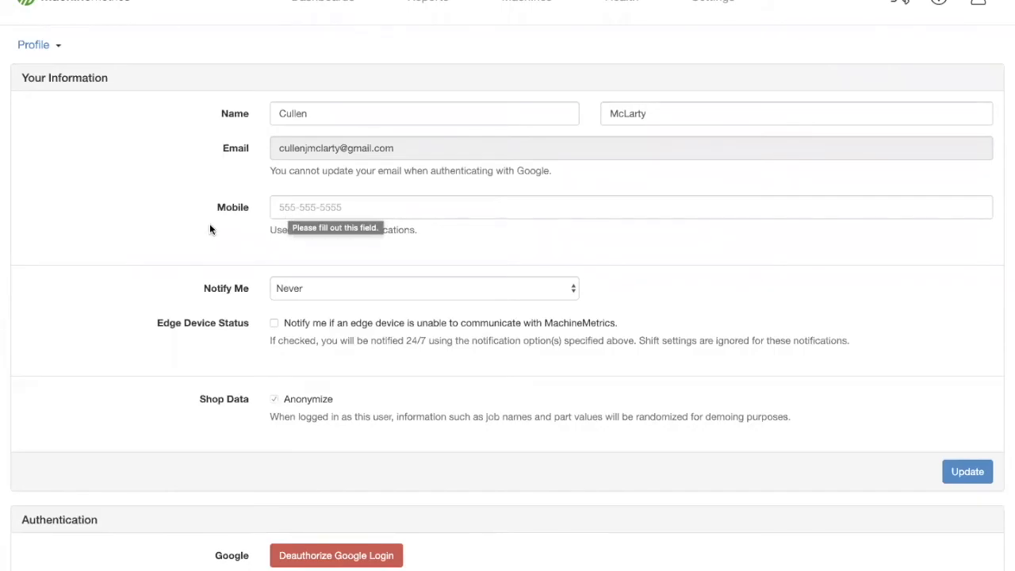
{"action": "scroll", "coordinate": [322, 293], "scroll_direction": "down", "scroll_amount": 1}
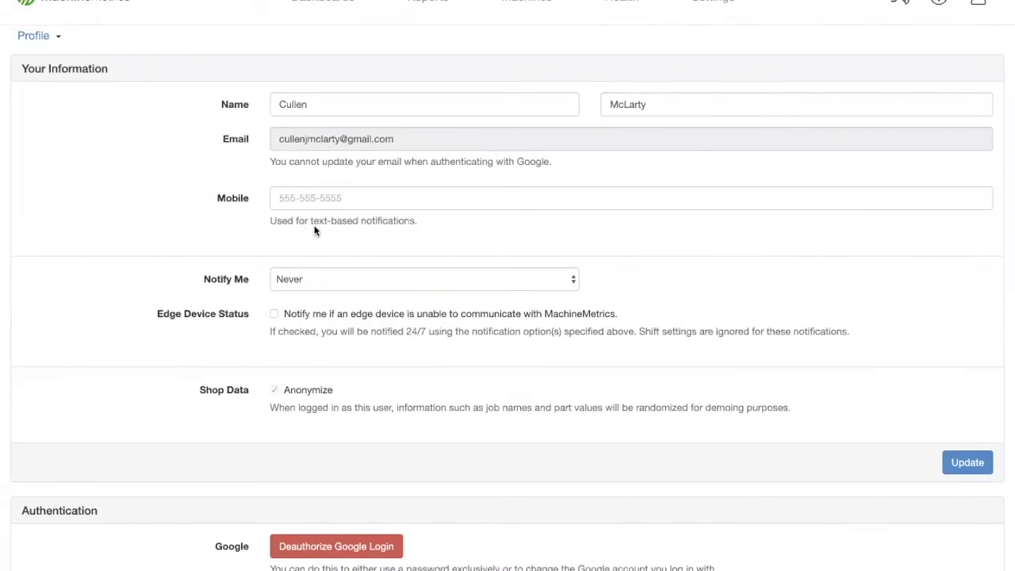
{"action": "left_click", "coordinate": [342, 279]}
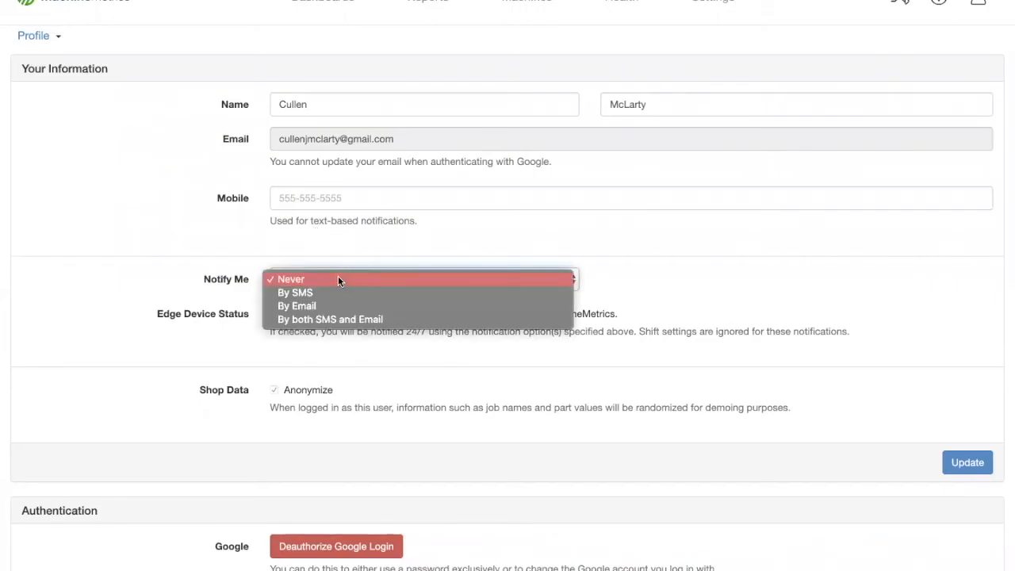
{"action": "left_click", "coordinate": [349, 320]}
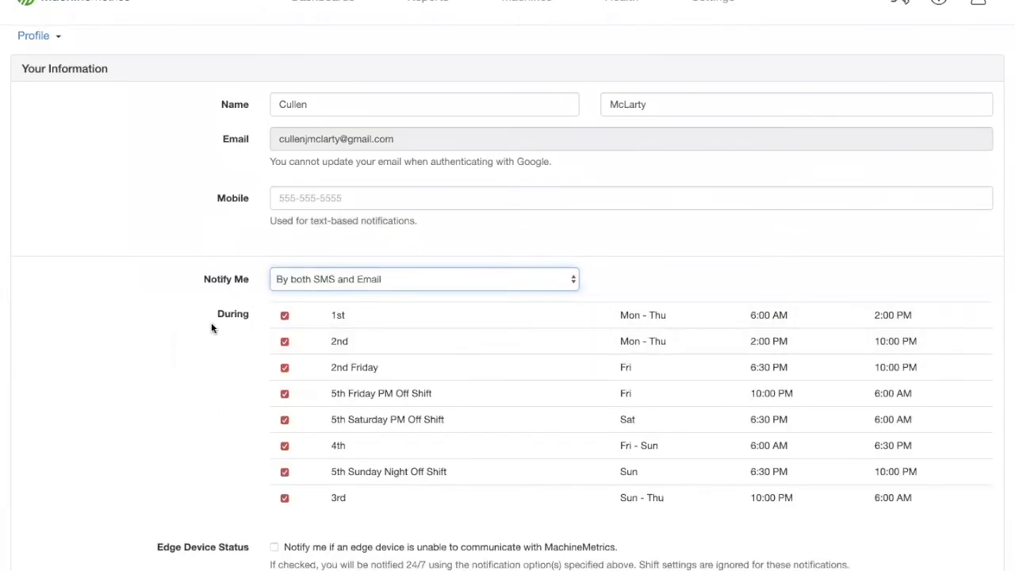
Examine the shifts, edge device option and mobile number field that govern the profile's notifications
{"action": "scroll", "coordinate": [211, 322], "scroll_direction": "down", "scroll_amount": 1}
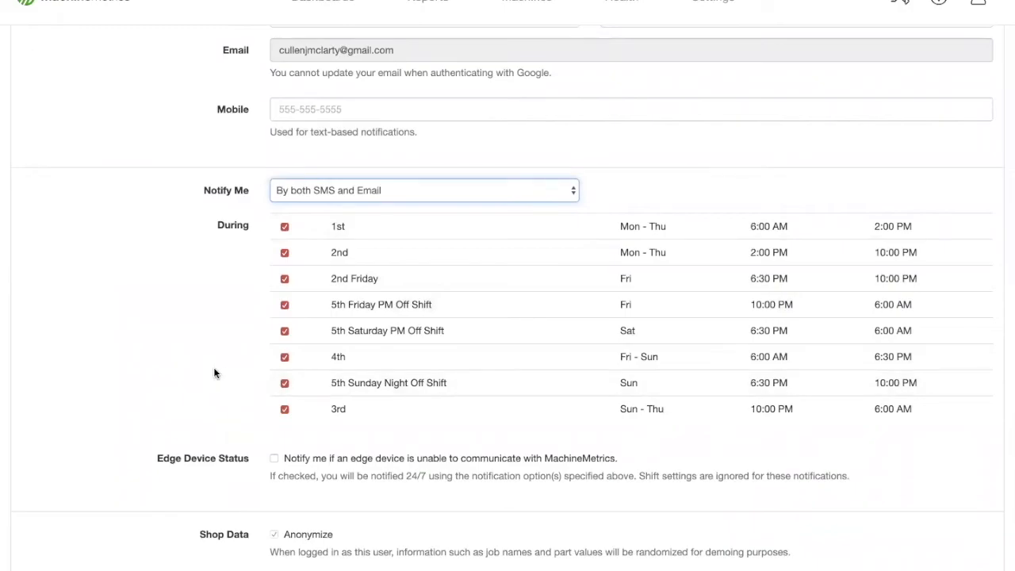
{"action": "left_click", "coordinate": [146, 349]}
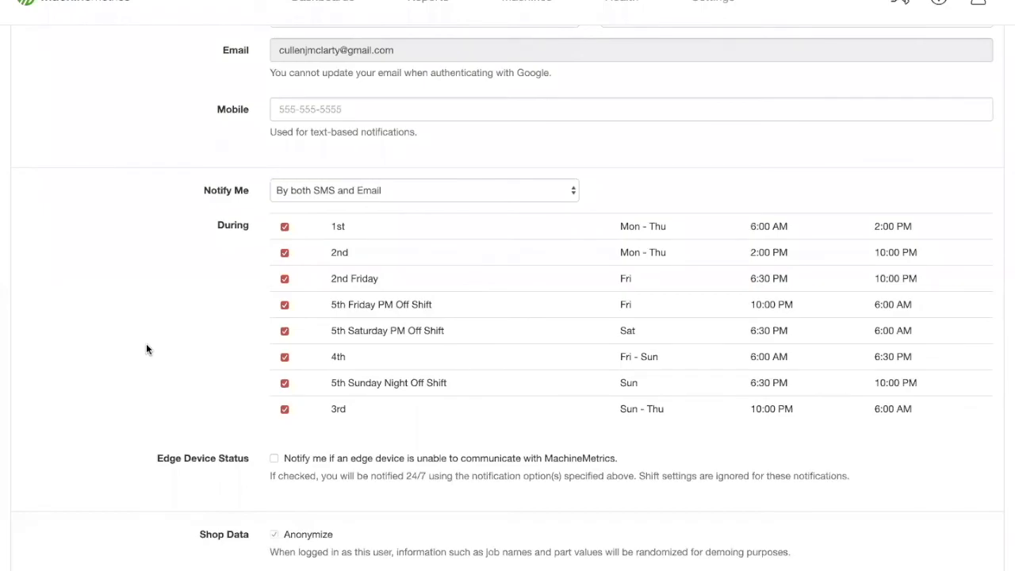
{"action": "scroll", "coordinate": [146, 349], "scroll_direction": "down", "scroll_amount": 1}
{"action": "scroll", "coordinate": [146, 349], "scroll_direction": "up", "scroll_amount": 2}
{"action": "scroll", "coordinate": [146, 349], "scroll_direction": "up", "scroll_amount": 1}
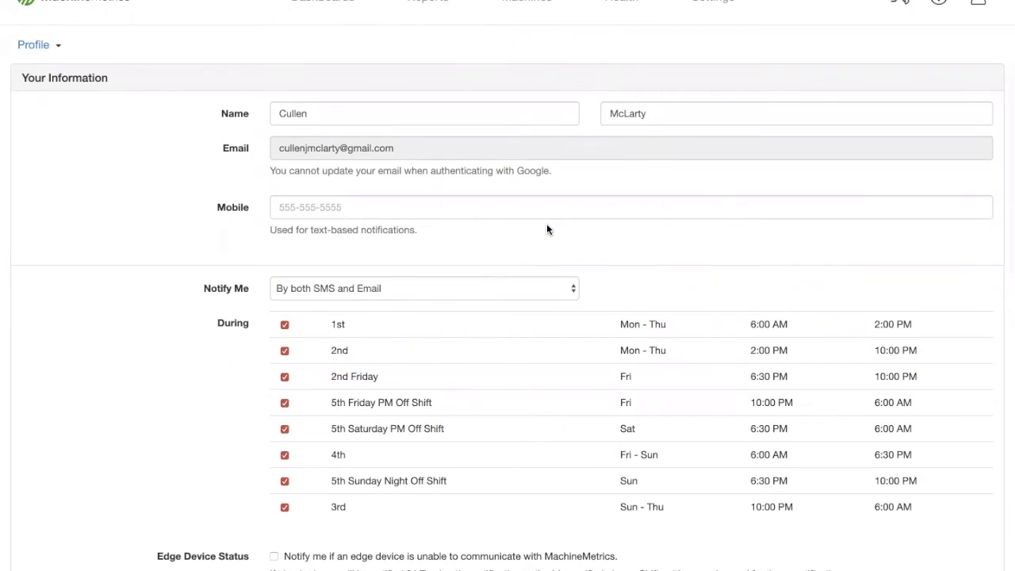
Go to the Monitors list in the Health section and start creating a new monitor
{"action": "left_click", "coordinate": [626, 18]}
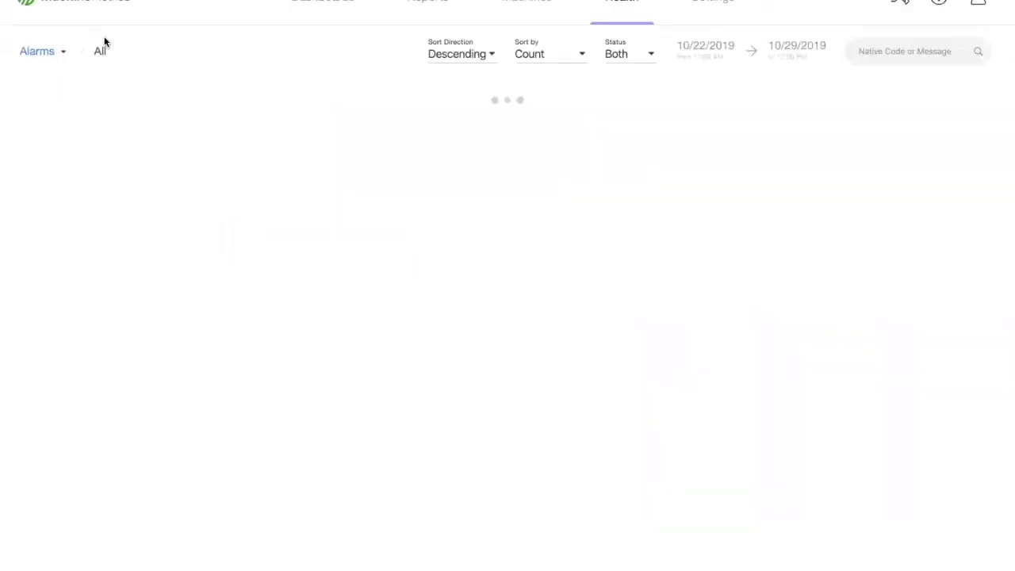
{"action": "left_click", "coordinate": [59, 52]}
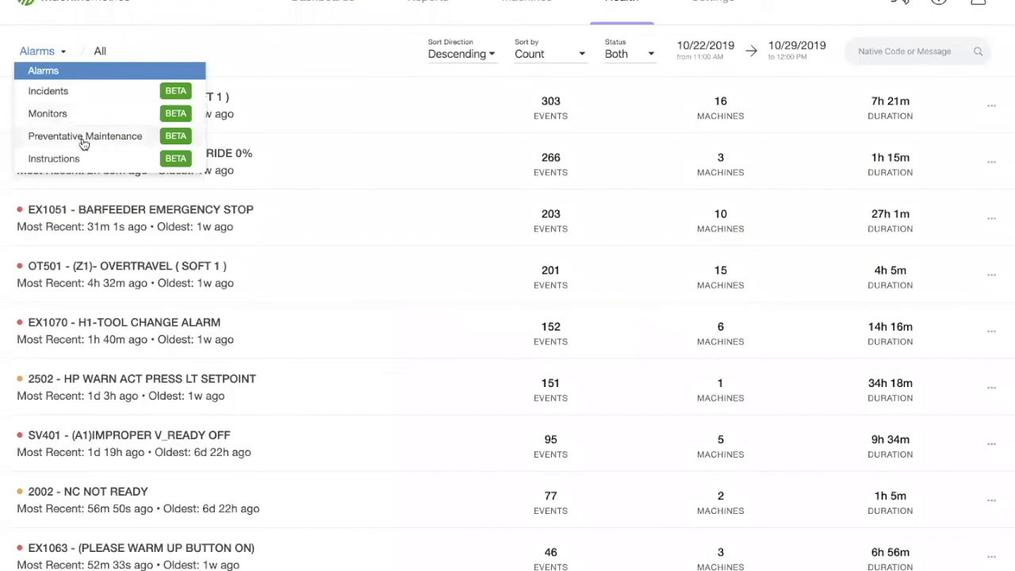
{"action": "left_click", "coordinate": [91, 118]}
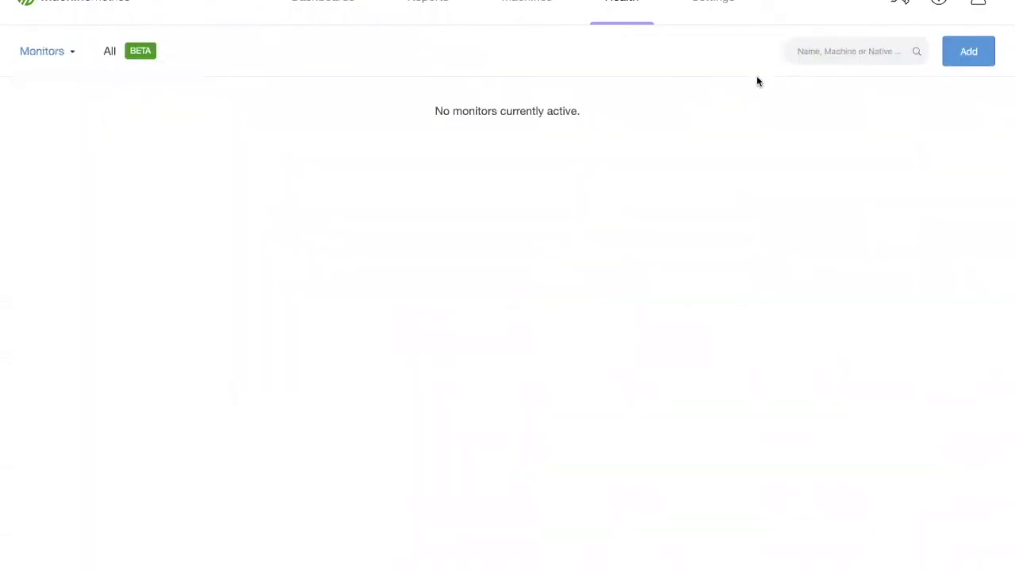
{"action": "left_click", "coordinate": [965, 61]}
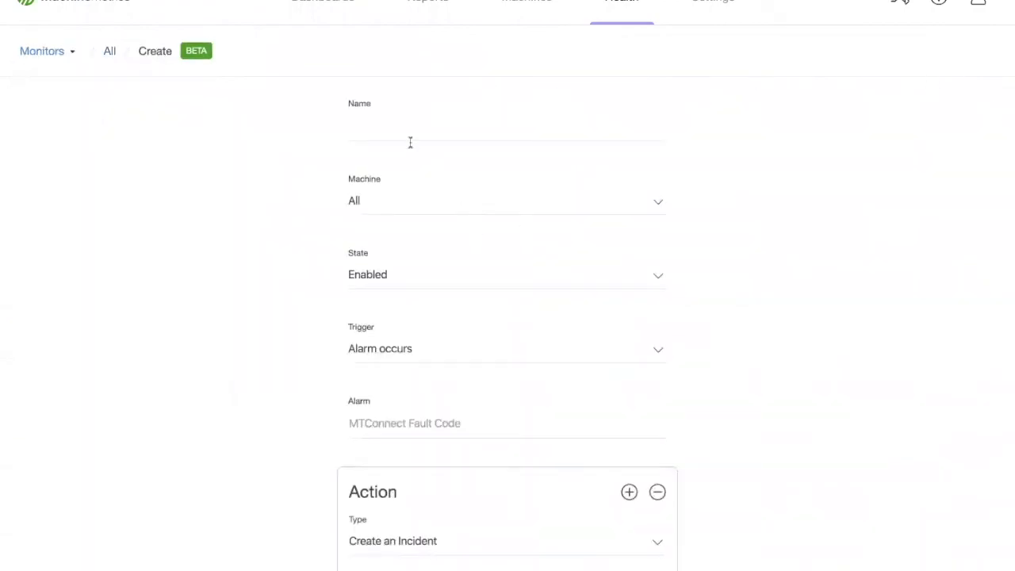
Set the new monitor's trigger to "Current downtime period categorized" with the downtime category "Lack of Material"
{"action": "scroll", "coordinate": [328, 235], "scroll_direction": "down", "scroll_amount": 1}
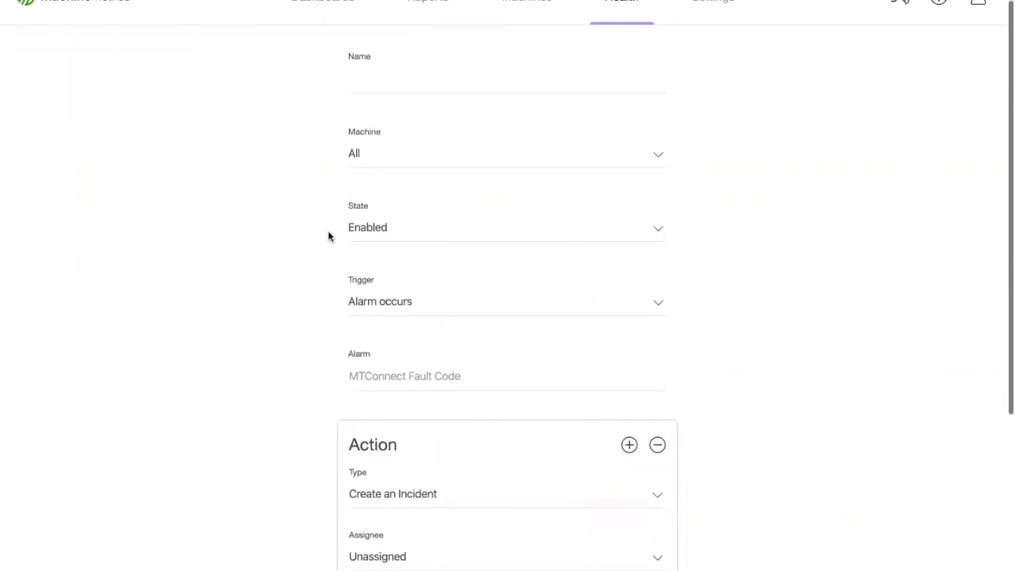
{"action": "left_click", "coordinate": [441, 301]}
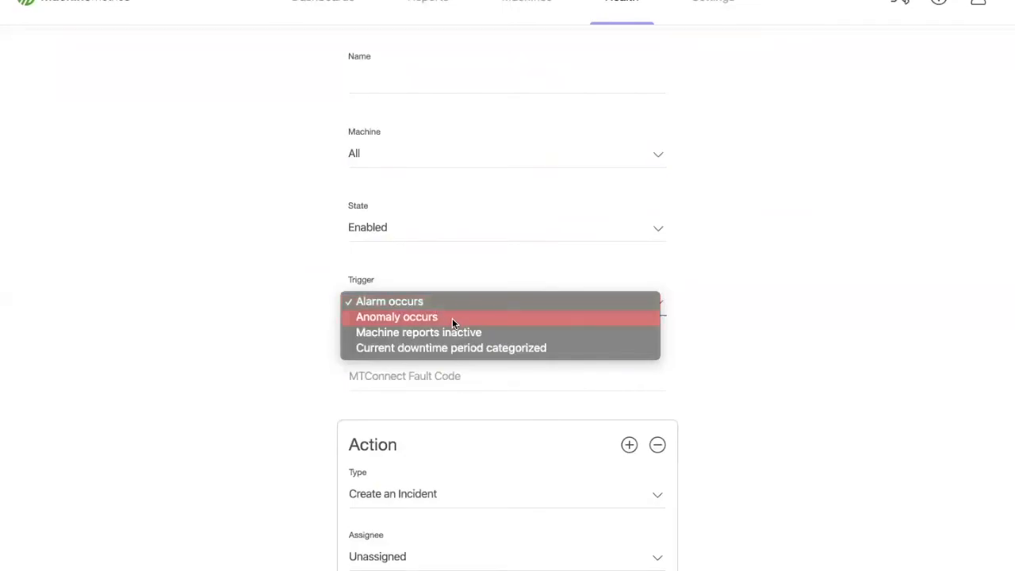
{"action": "left_click", "coordinate": [524, 349]}
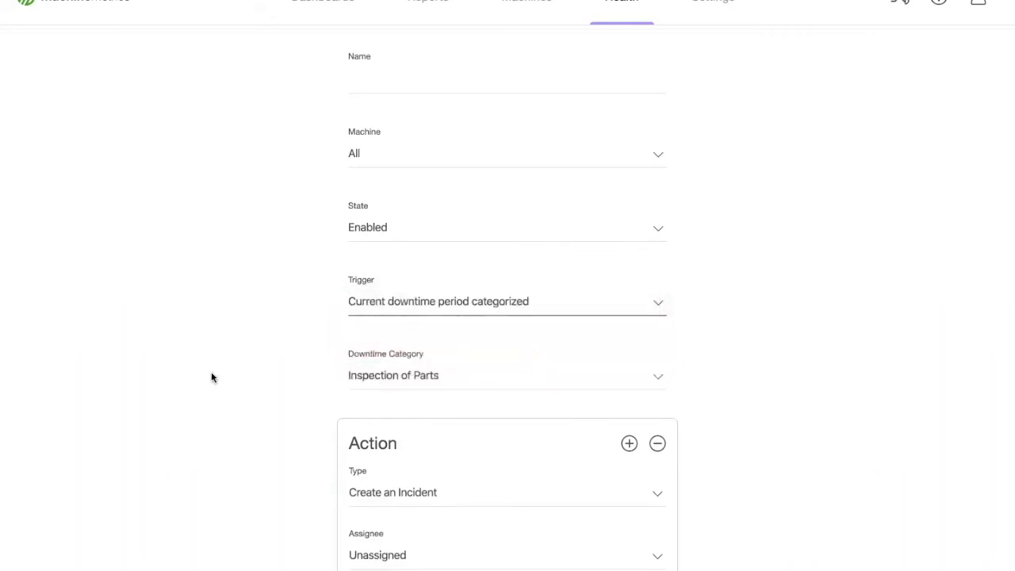
{"action": "scroll", "coordinate": [215, 378], "scroll_direction": "up", "scroll_amount": 2}
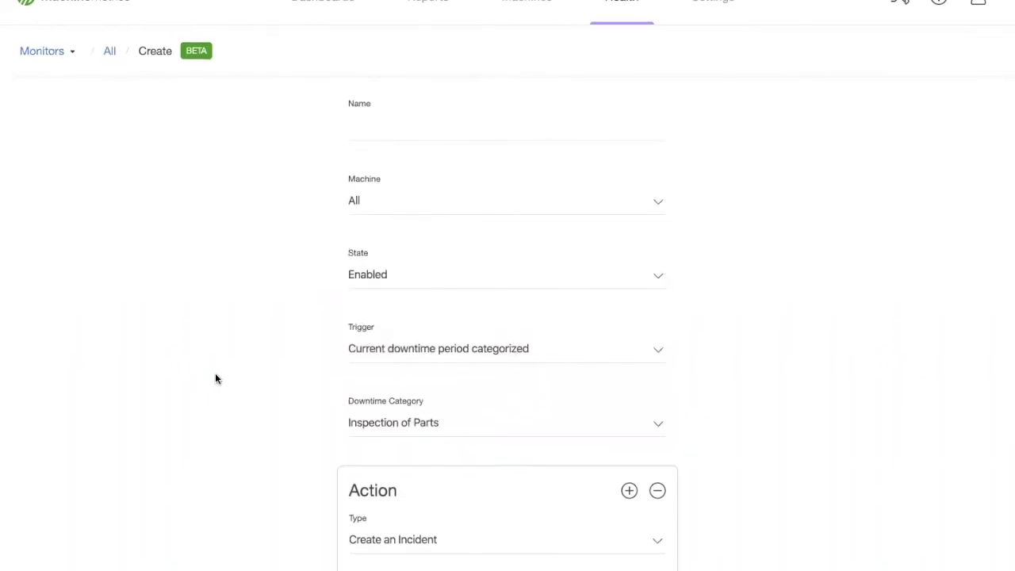
{"action": "scroll", "coordinate": [215, 378], "scroll_direction": "down", "scroll_amount": 2}
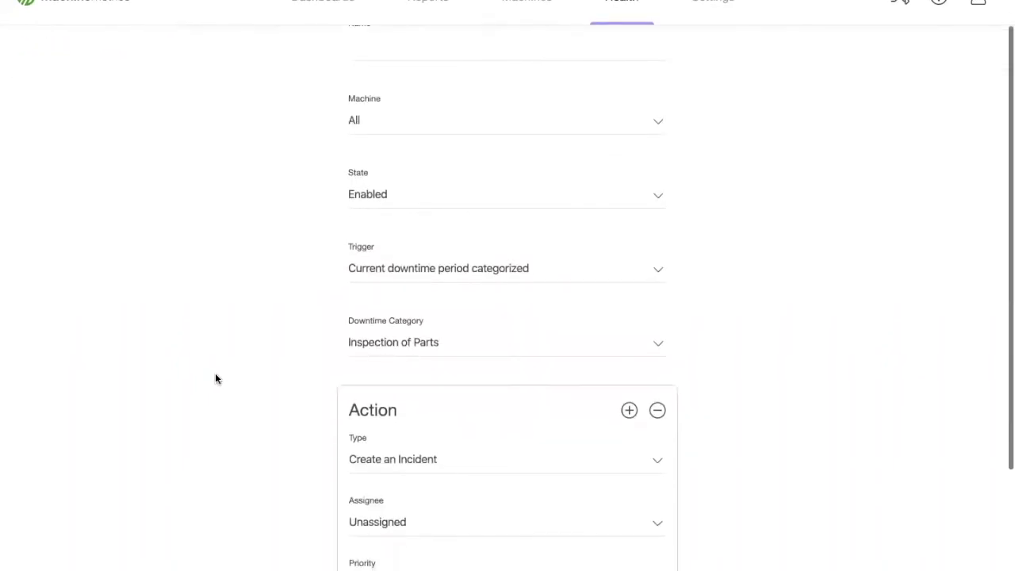
{"action": "left_click", "coordinate": [425, 350]}
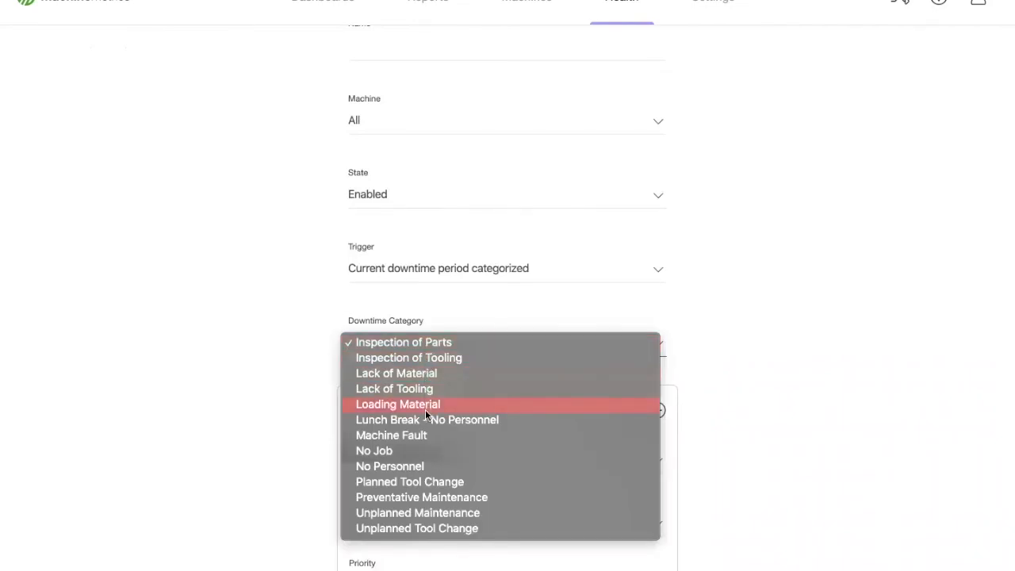
{"action": "left_click", "coordinate": [445, 374]}
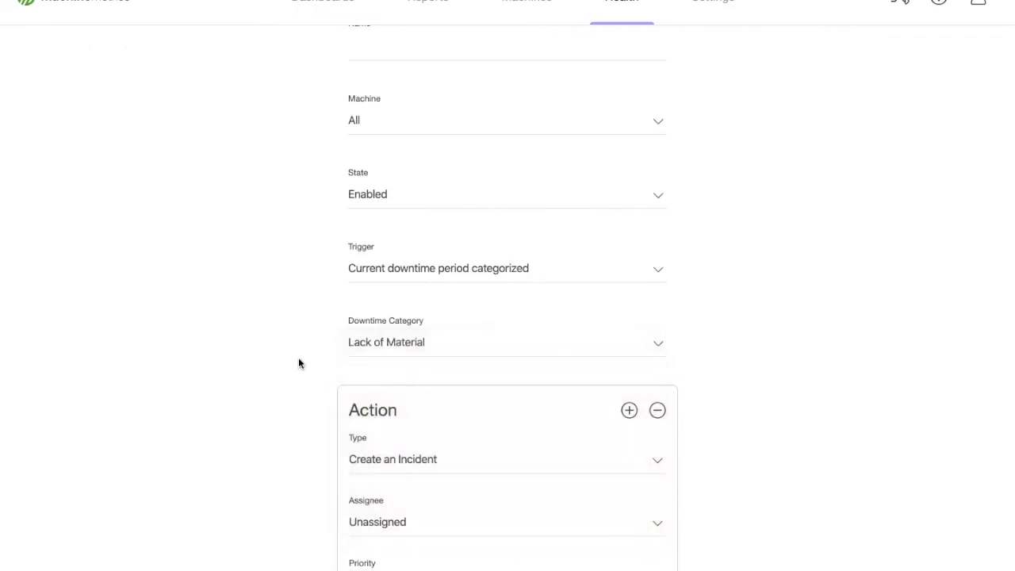
Open the choices for the action type of the Lack of Material monitor
{"action": "scroll", "coordinate": [299, 363], "scroll_direction": "down", "scroll_amount": 2}
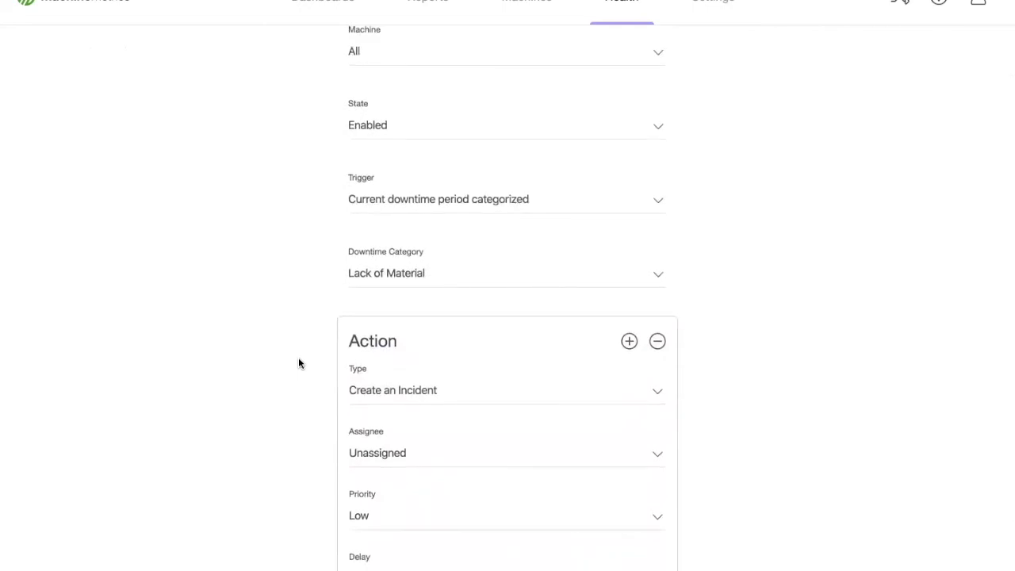
{"action": "left_click", "coordinate": [506, 392]}
{"action": "left_click", "coordinate": [503, 405]}
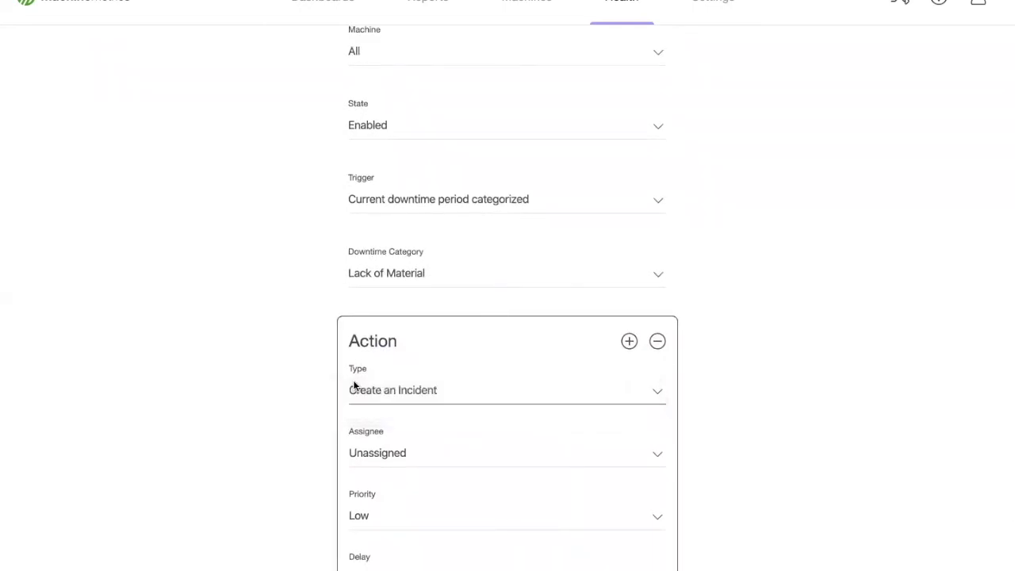